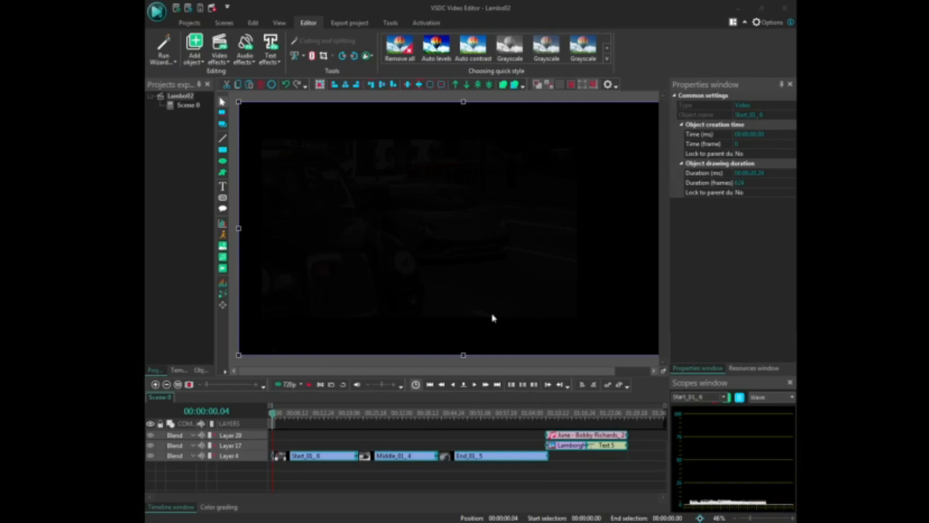
{"action": "left_click_drag", "start_coordinate": [272, 419], "coordinate": [301, 419]}
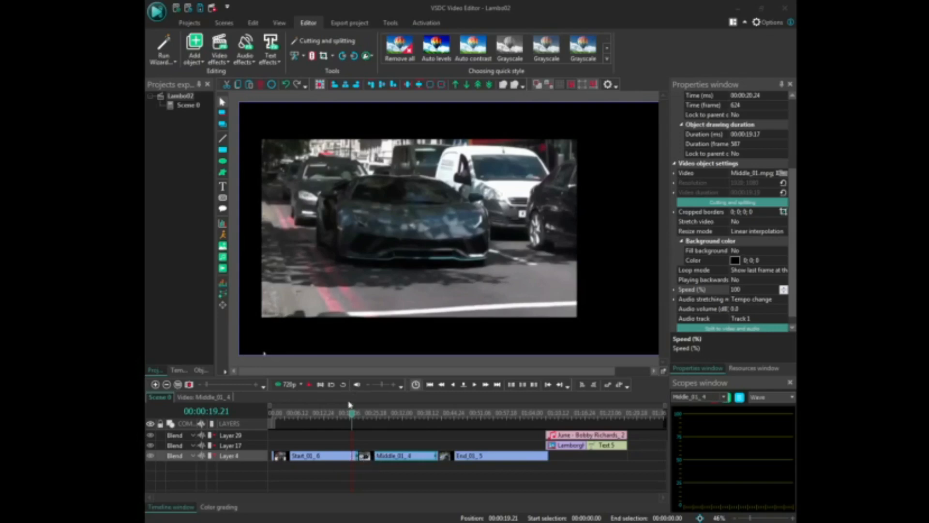
{"action": "left_click", "coordinate": [412, 461]}
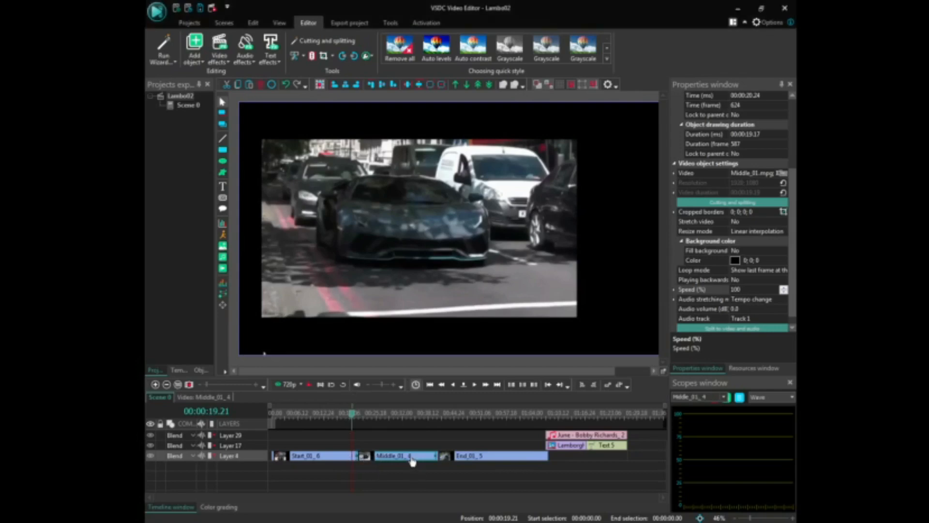
{"action": "left_click", "coordinate": [467, 459]}
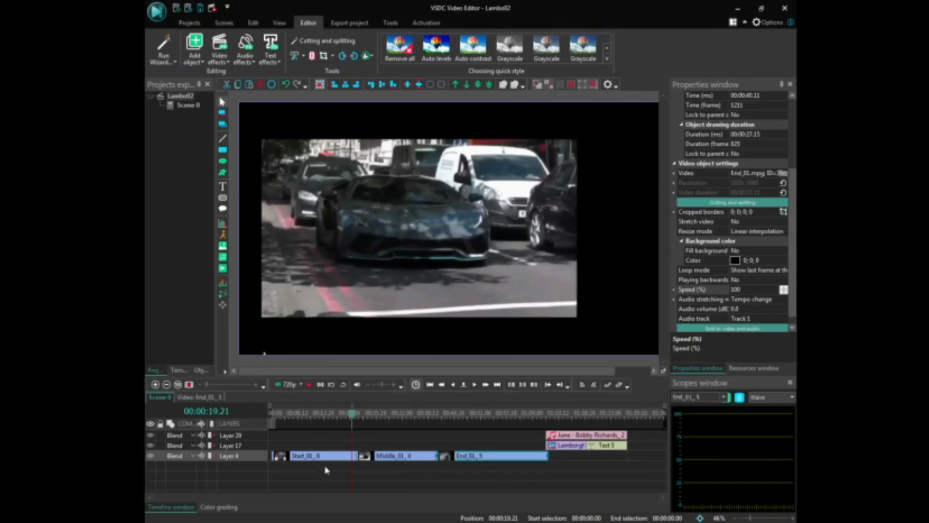
{"action": "mouse_move", "coordinate": [327, 462]}
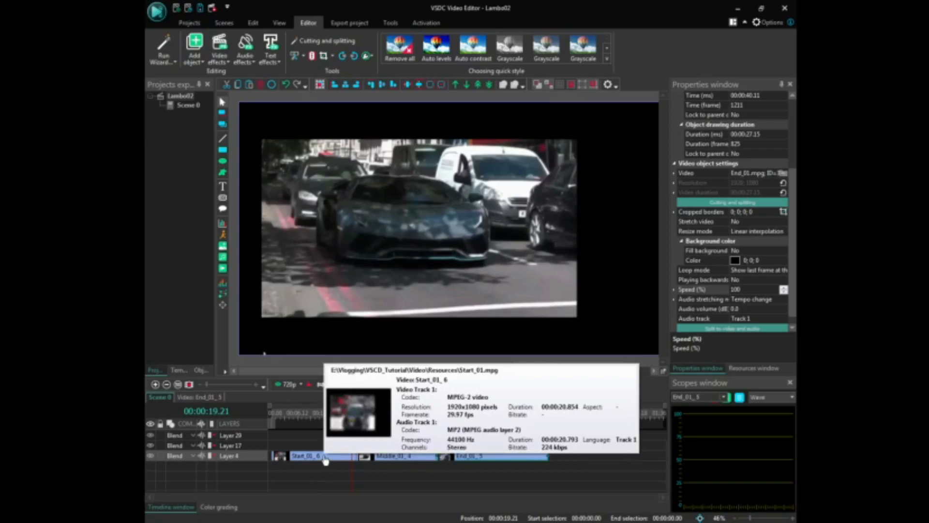
- Add a Page turn transition to the Start_01 clip, positioned to the end of the scene on an inserted new layer
{"action": "left_click", "coordinate": [325, 459]}
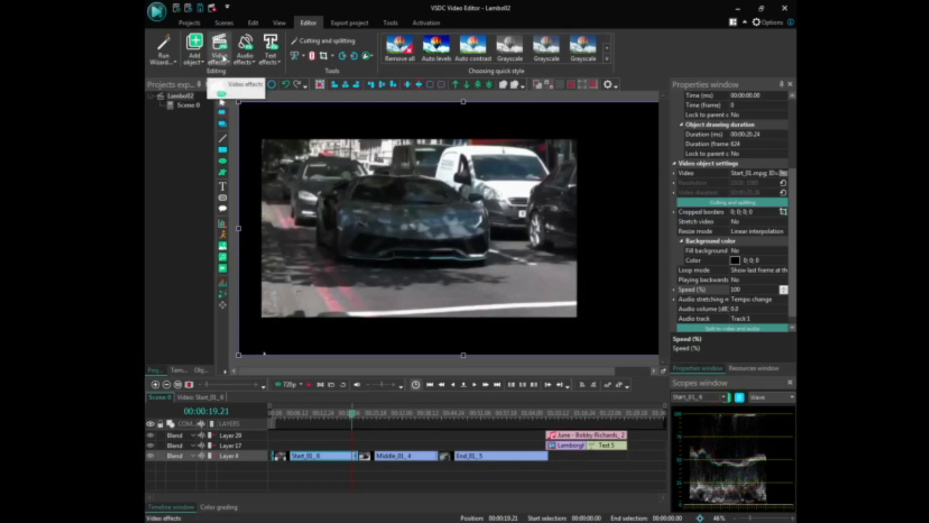
{"action": "left_click", "coordinate": [221, 57]}
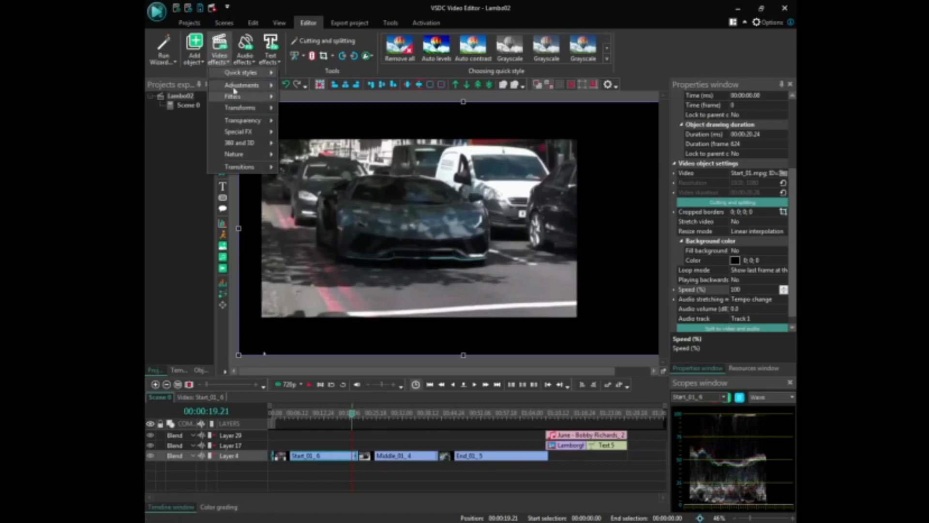
{"action": "mouse_move", "coordinate": [266, 171]}
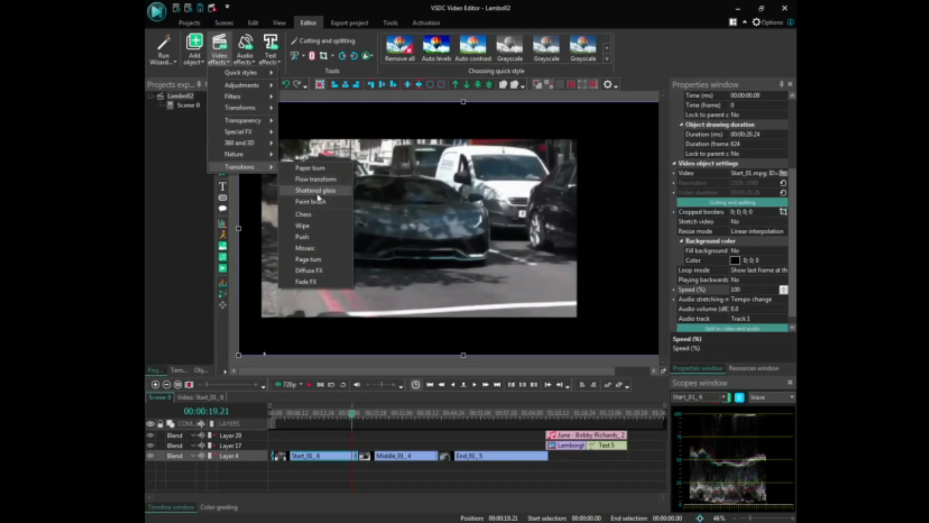
{"action": "left_click", "coordinate": [308, 261]}
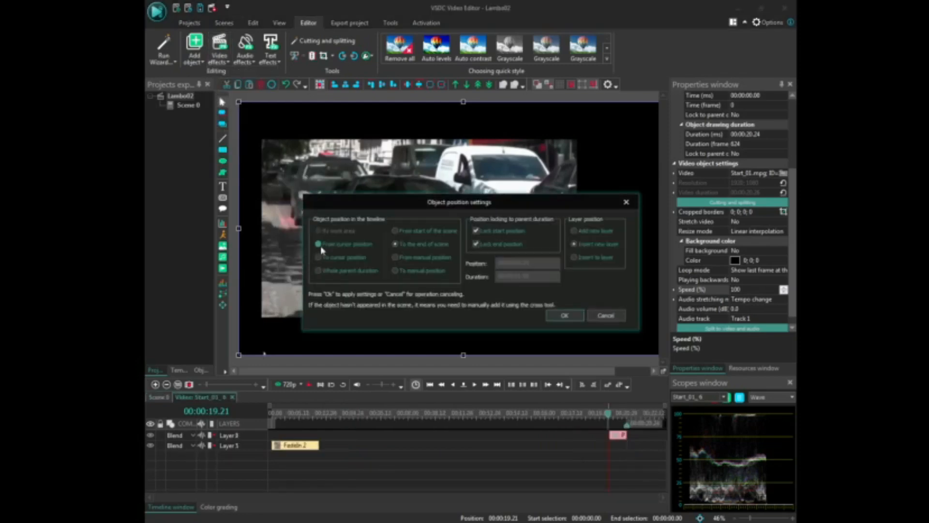
{"action": "left_click", "coordinate": [440, 236]}
{"action": "left_click", "coordinate": [403, 246]}
{"action": "left_click", "coordinate": [574, 317]}
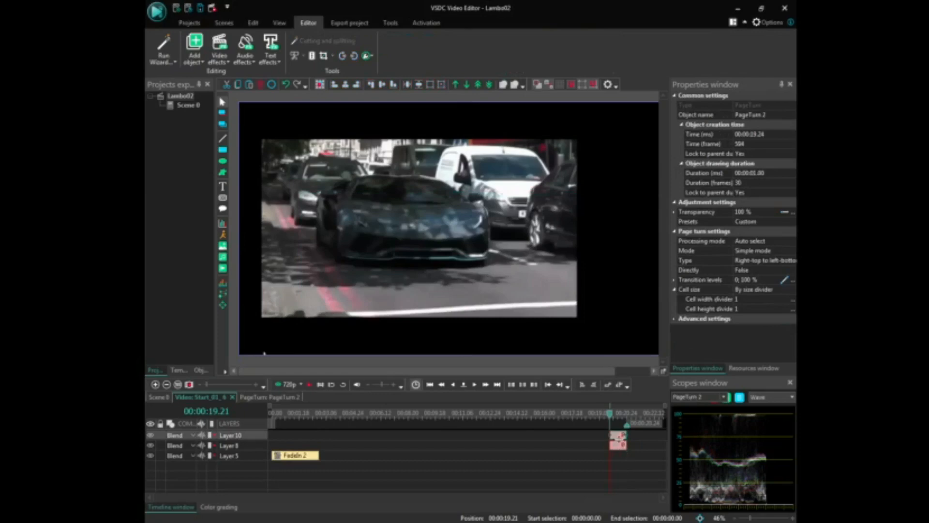
- Delete the newly added Page turn effect from Start_01 and preview the main scene around the cut to Middle_01
{"action": "key", "text": "Delete"}
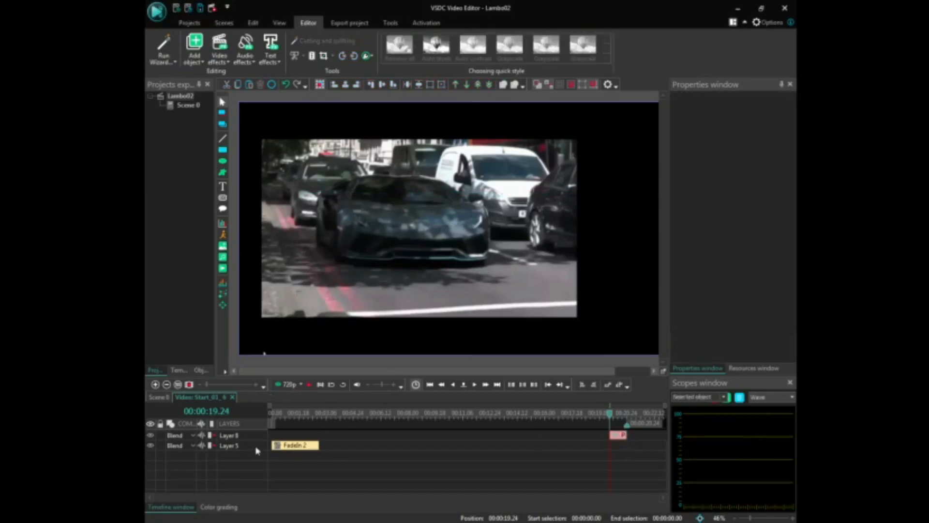
{"action": "left_click", "coordinate": [158, 397]}
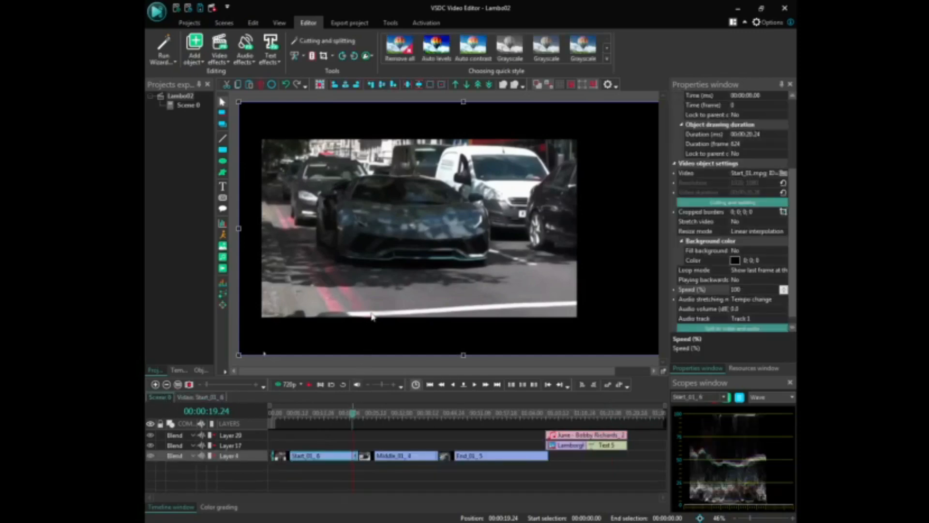
{"action": "left_click", "coordinate": [310, 386]}
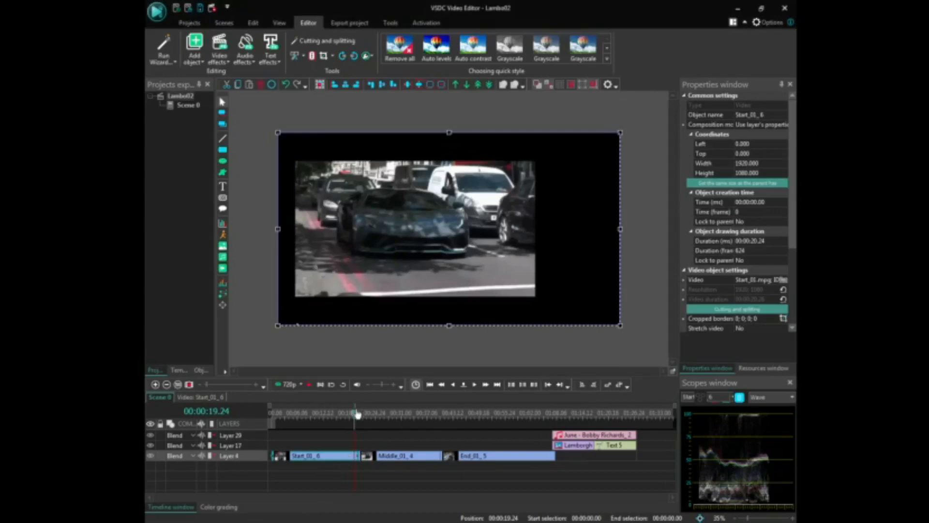
- Add a Chess transition to the Middle_01 clip, positioned to the end of the scene on a new layer
{"action": "left_click_drag", "start_coordinate": [356, 418], "coordinate": [435, 422]}
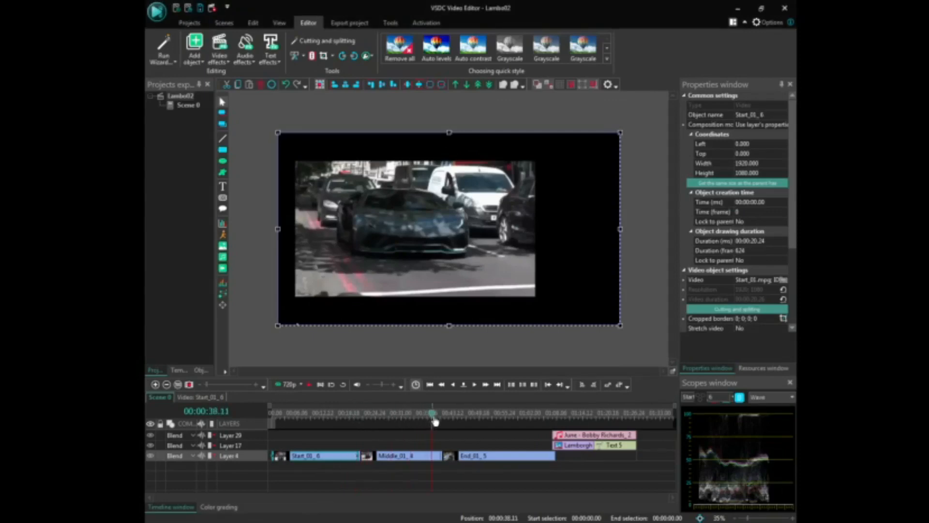
{"action": "left_click", "coordinate": [429, 460]}
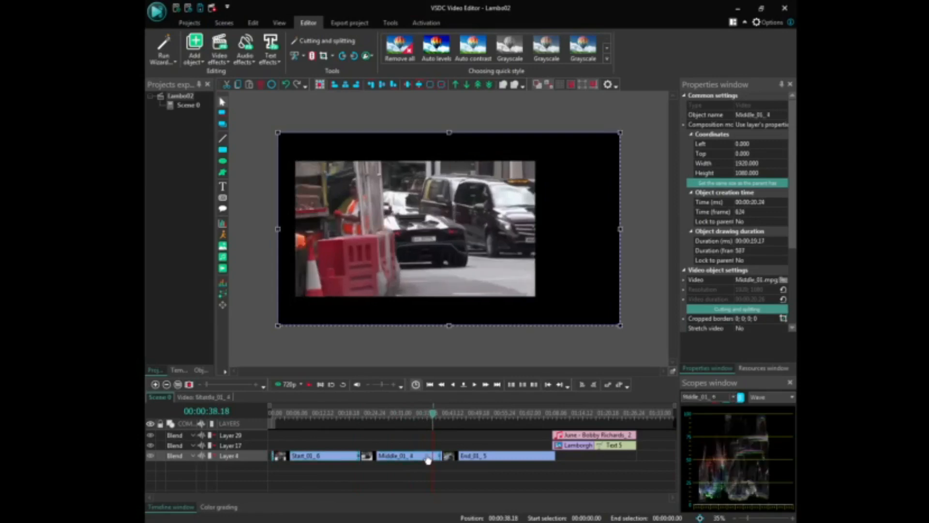
{"action": "left_click", "coordinate": [436, 416]}
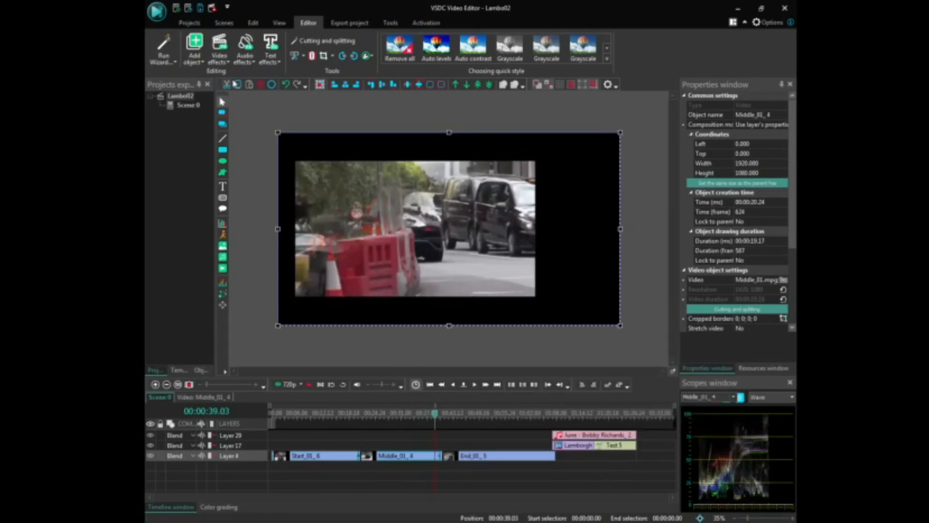
{"action": "left_click", "coordinate": [219, 57]}
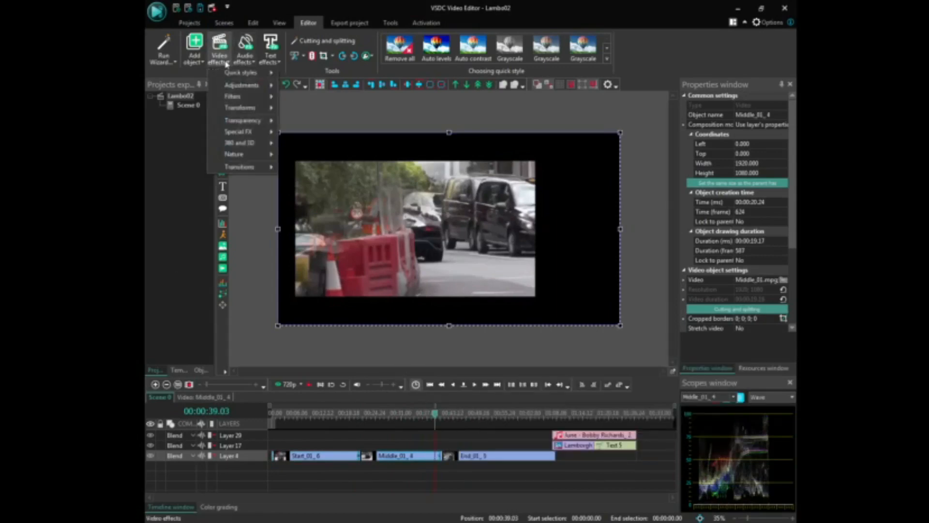
{"action": "mouse_move", "coordinate": [256, 166]}
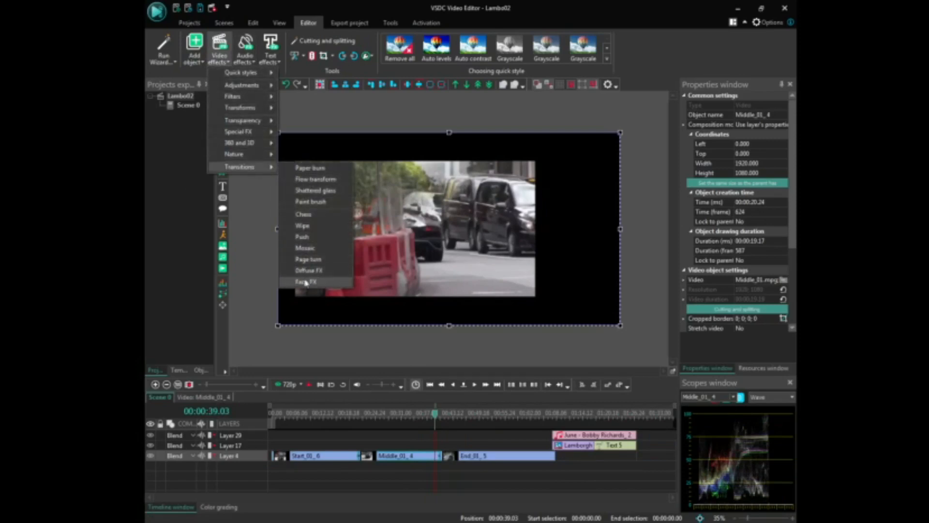
{"action": "left_click", "coordinate": [303, 214]}
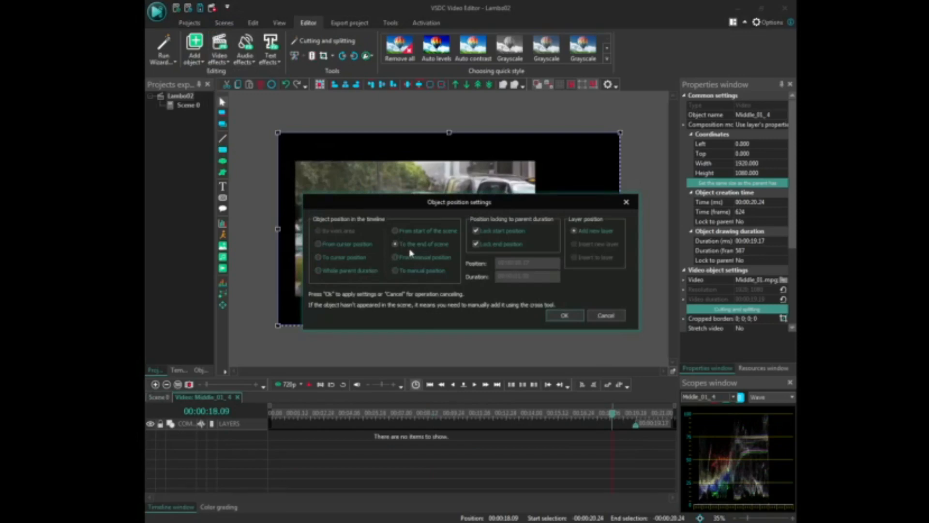
{"action": "left_click", "coordinate": [567, 315]}
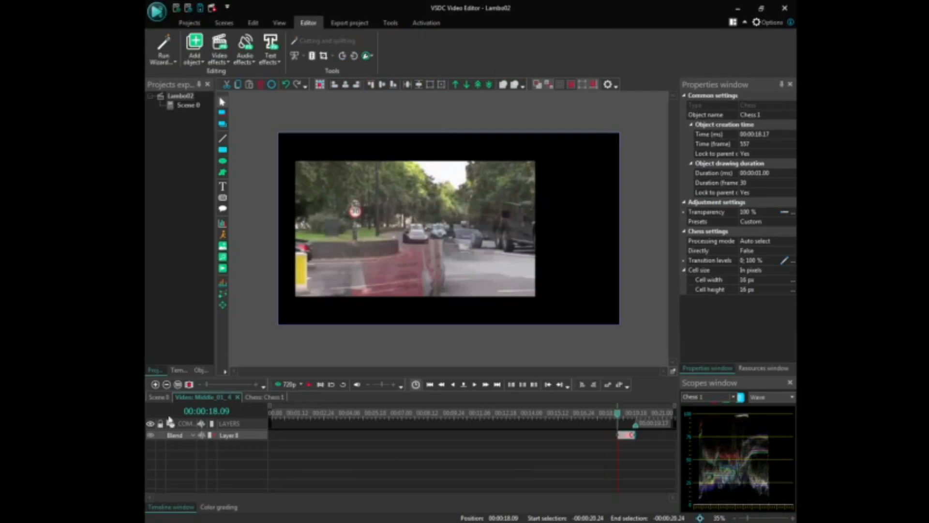
- Return to the main scene and preview the Chess transition between Middle_01 and End_01
{"action": "left_click", "coordinate": [161, 397]}
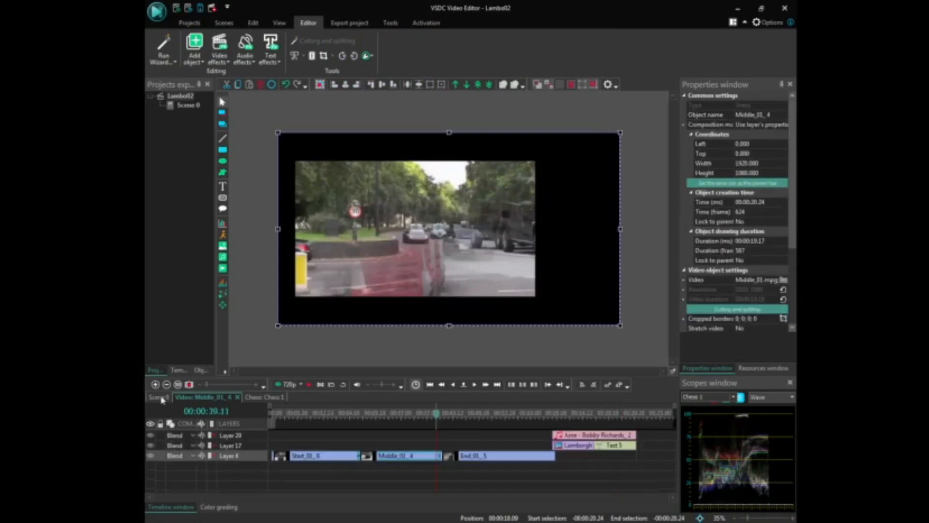
{"action": "left_click", "coordinate": [309, 385]}
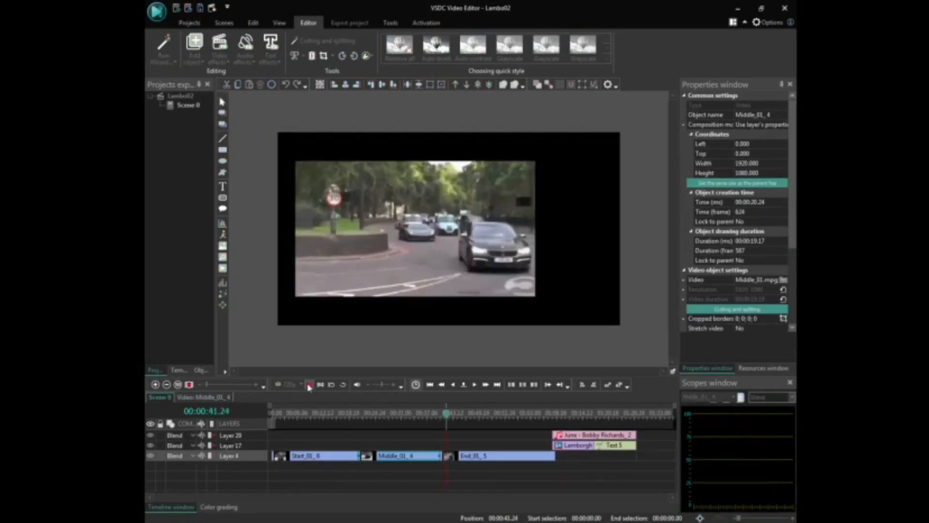
{"action": "left_click", "coordinate": [309, 384]}
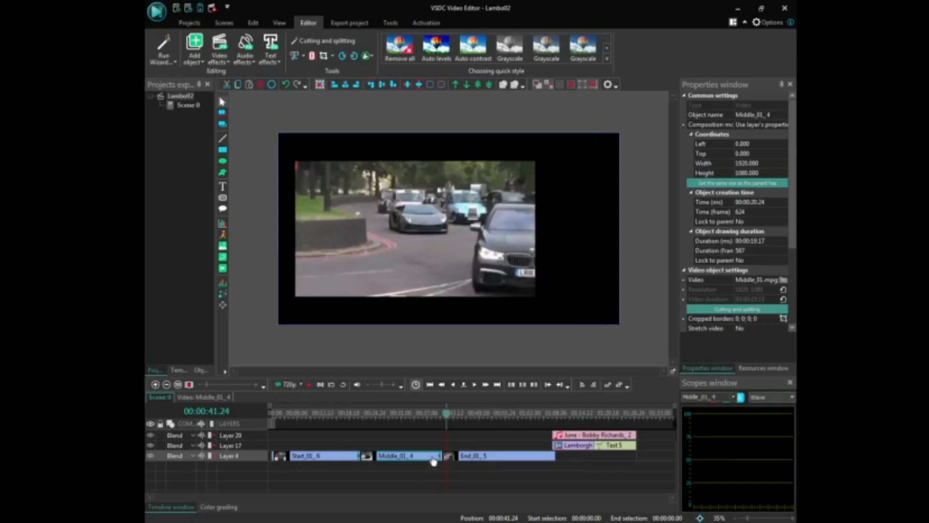
- Crop the Start_01 clip to its picture area, excluding the black borders, at about 1359x764 pixels from position 93, 160
{"action": "mouse_move", "coordinate": [433, 462]}
{"action": "left_click_drag", "start_coordinate": [449, 417], "coordinate": [278, 420]}
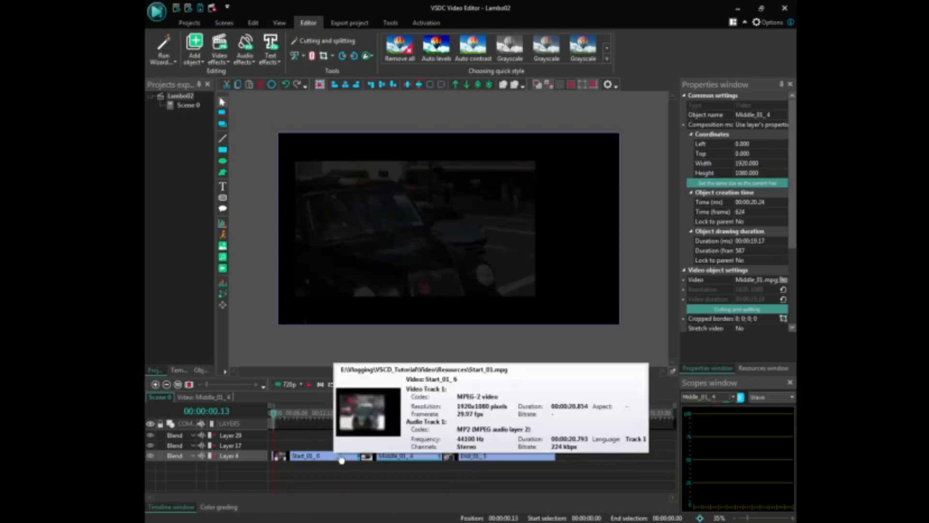
{"action": "left_click", "coordinate": [323, 458]}
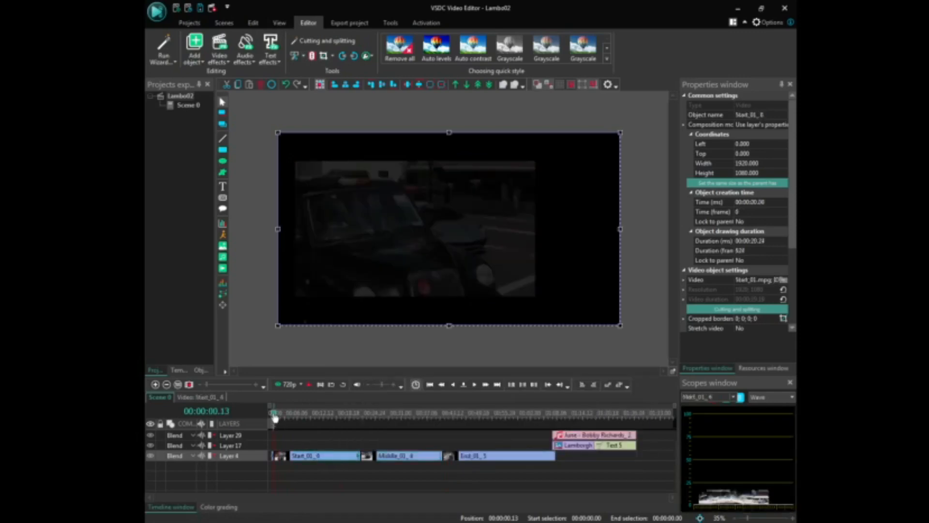
{"action": "left_click_drag", "start_coordinate": [274, 417], "coordinate": [277, 419]}
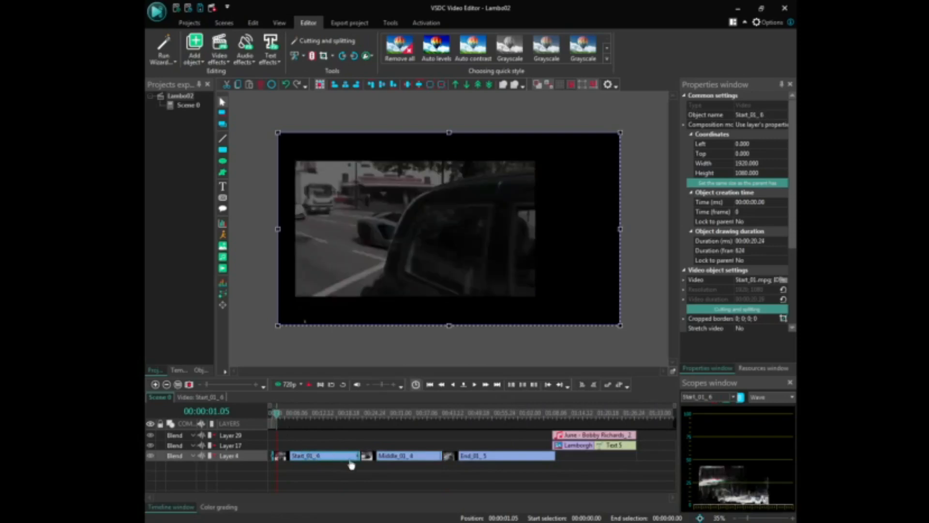
{"action": "left_click", "coordinate": [325, 60]}
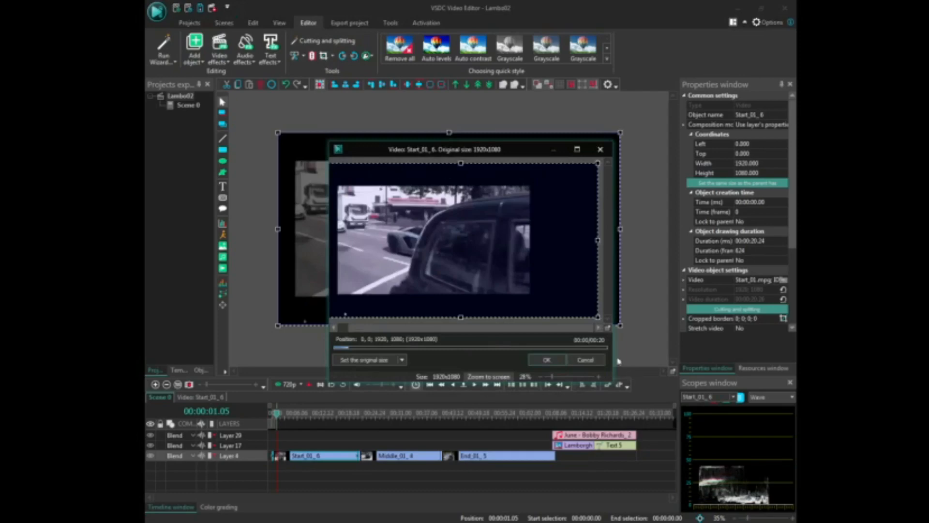
{"action": "left_click_drag", "start_coordinate": [598, 318], "coordinate": [533, 296]}
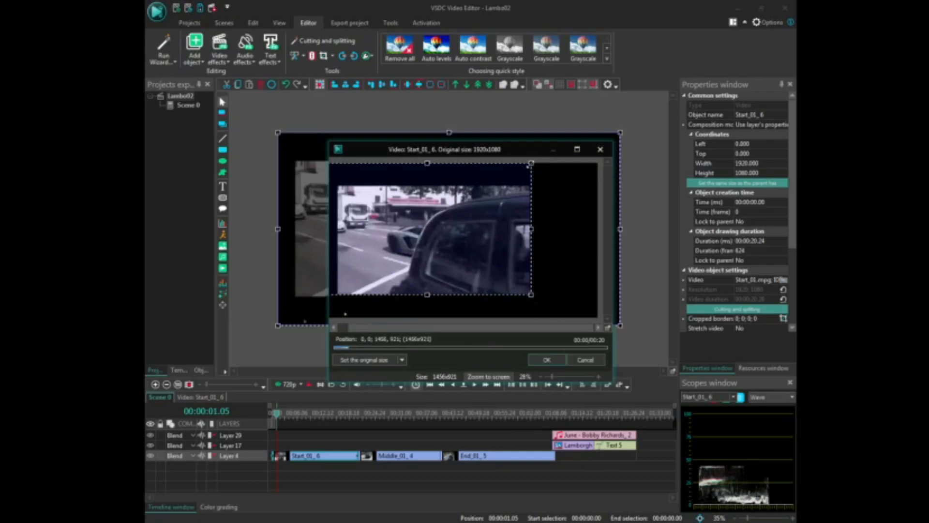
{"action": "left_click_drag", "start_coordinate": [531, 163], "coordinate": [534, 183]}
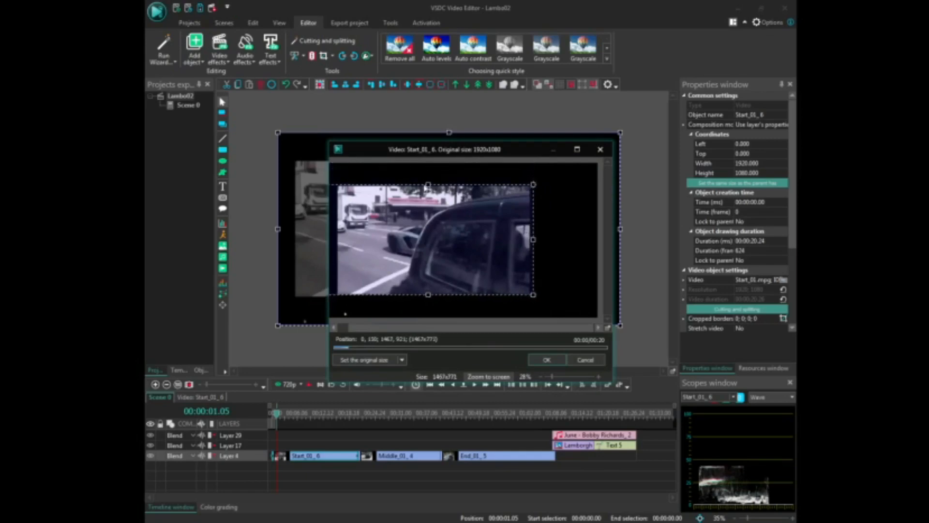
{"action": "mouse_move", "coordinate": [445, 216]}
{"action": "left_mouse_down"}
{"action": "mouse_move", "coordinate": [461, 213]}
{"action": "mouse_move", "coordinate": [450, 215]}
{"action": "left_mouse_up"}
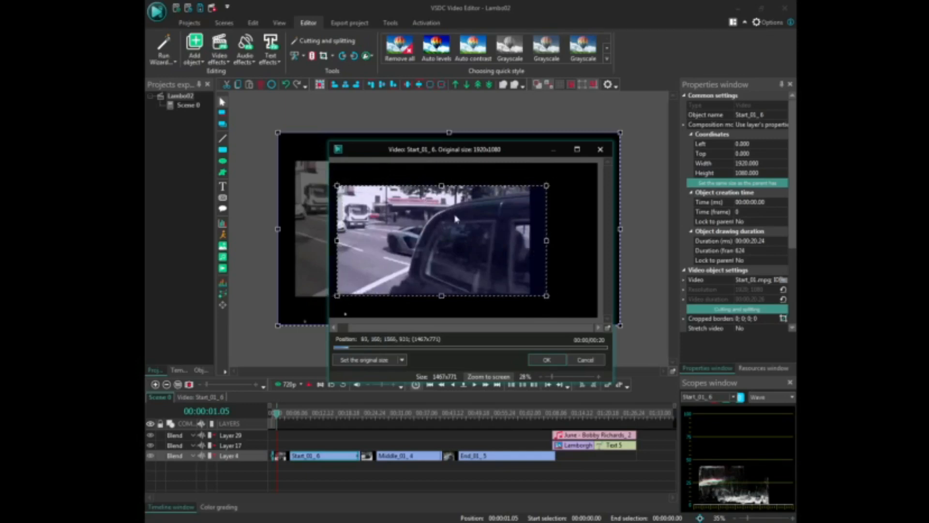
{"action": "left_click_drag", "start_coordinate": [442, 296], "coordinate": [441, 295]}
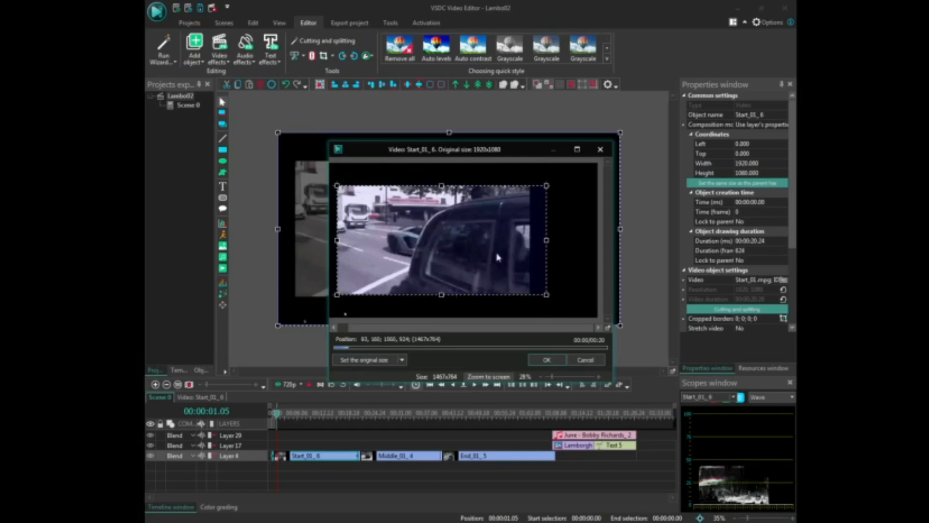
{"action": "left_click_drag", "start_coordinate": [546, 239], "coordinate": [530, 242]}
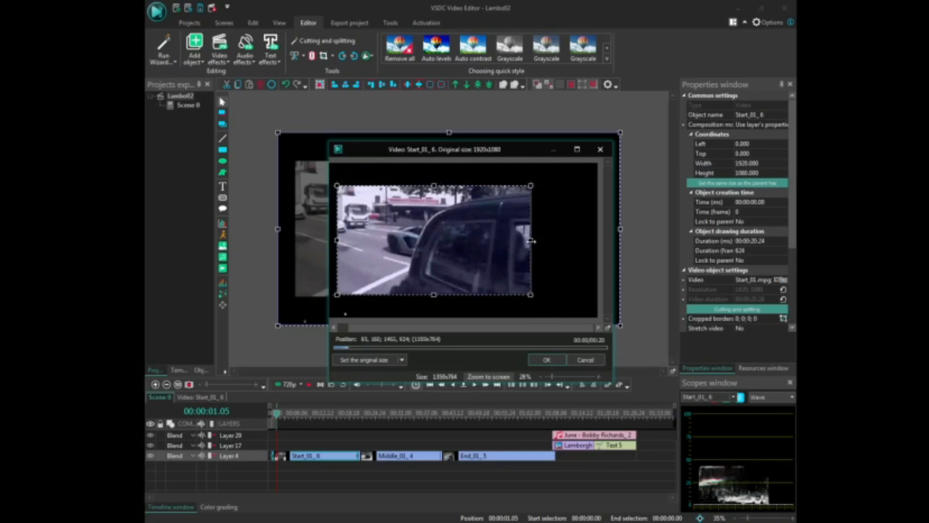
{"action": "left_click", "coordinate": [552, 361]}
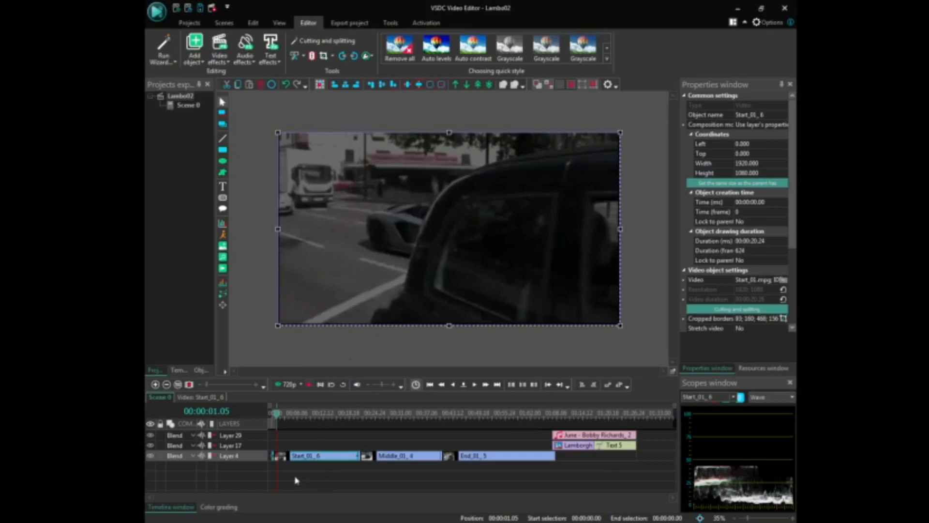
- Crop the Middle_01 clip to its picture area, excluding the black borders, at about 1378x763 pixels from position 89, 161
{"action": "left_click", "coordinate": [277, 415]}
{"action": "left_click_drag", "start_coordinate": [277, 415], "coordinate": [376, 415]}
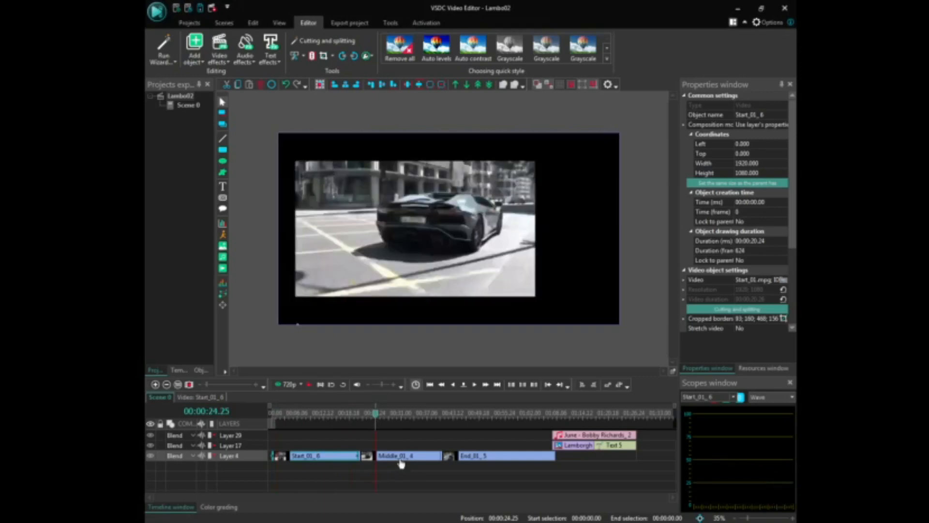
{"action": "left_click", "coordinate": [402, 456]}
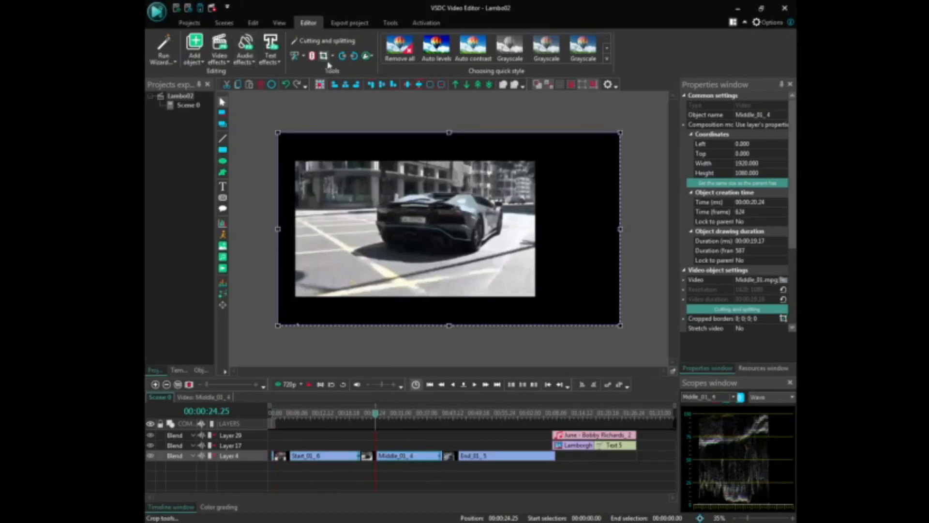
{"action": "left_click", "coordinate": [323, 56]}
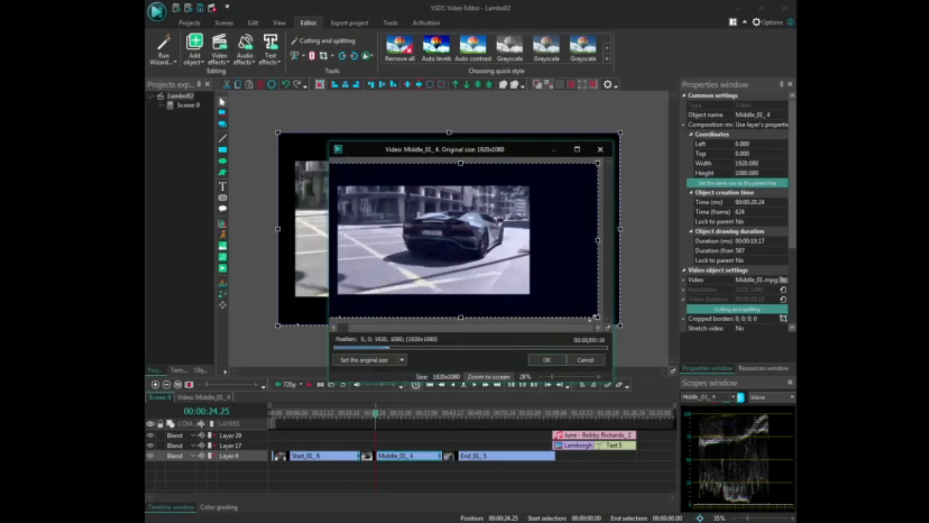
{"action": "left_click_drag", "start_coordinate": [597, 317], "coordinate": [532, 296]}
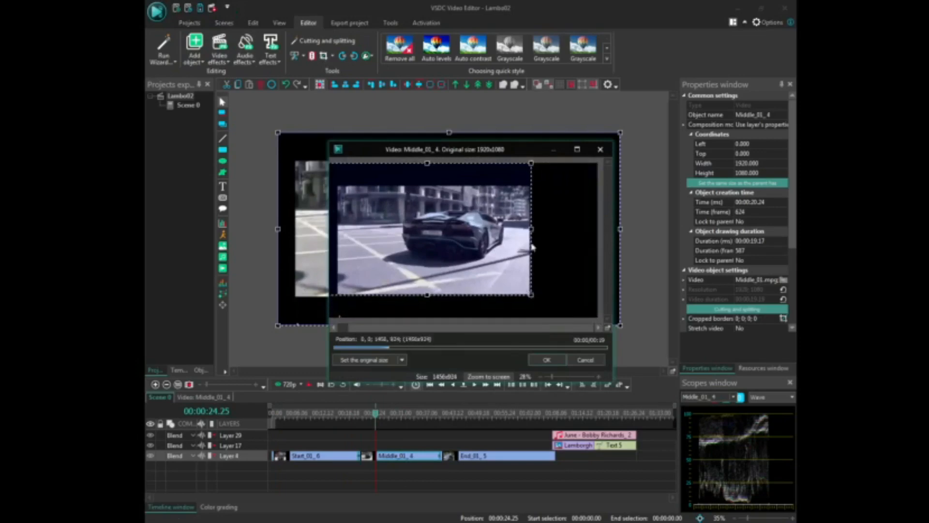
{"action": "left_click_drag", "start_coordinate": [427, 163], "coordinate": [426, 184]}
{"action": "left_click_drag", "start_coordinate": [398, 212], "coordinate": [410, 213]}
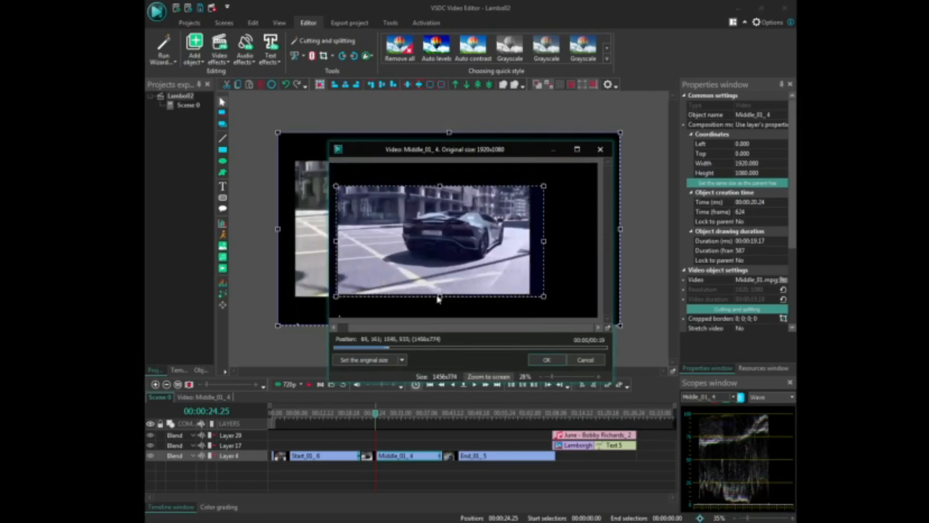
{"action": "left_click_drag", "start_coordinate": [438, 299], "coordinate": [440, 297]}
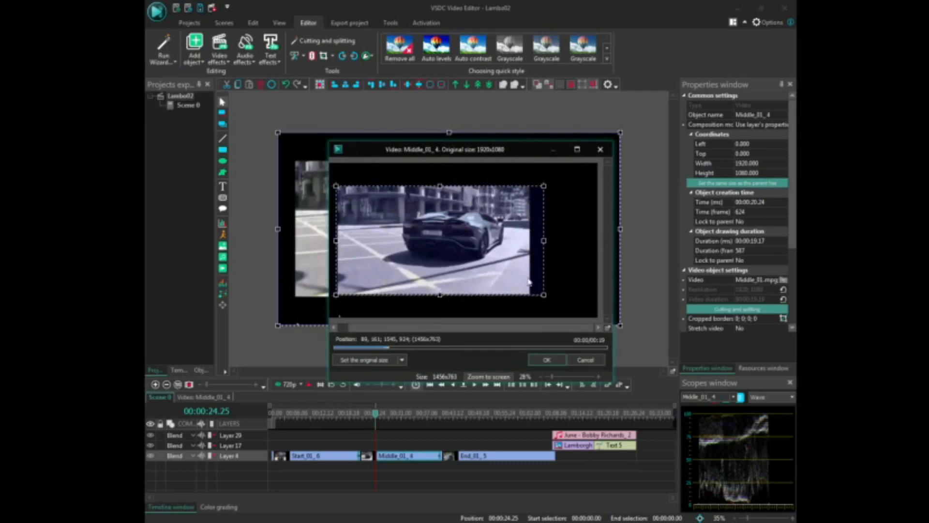
{"action": "left_click_drag", "start_coordinate": [543, 240], "coordinate": [531, 240]}
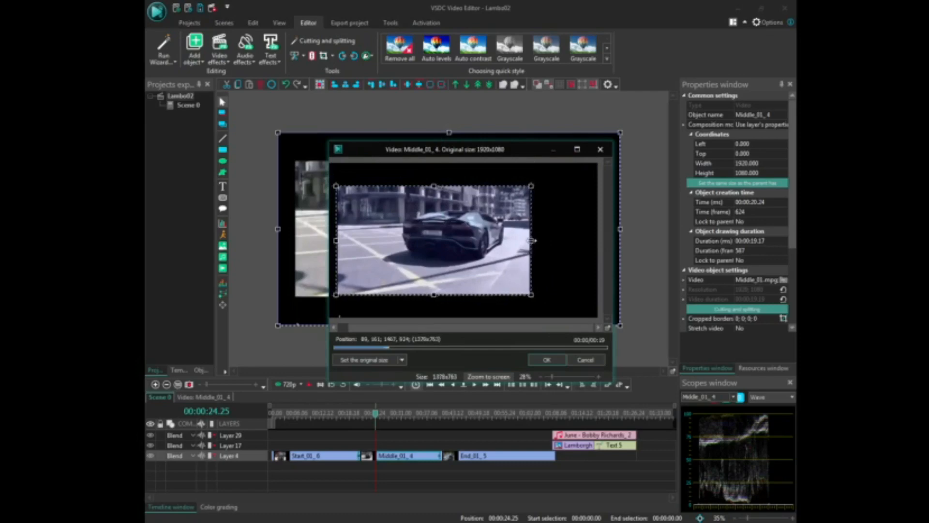
{"action": "left_click", "coordinate": [554, 360]}
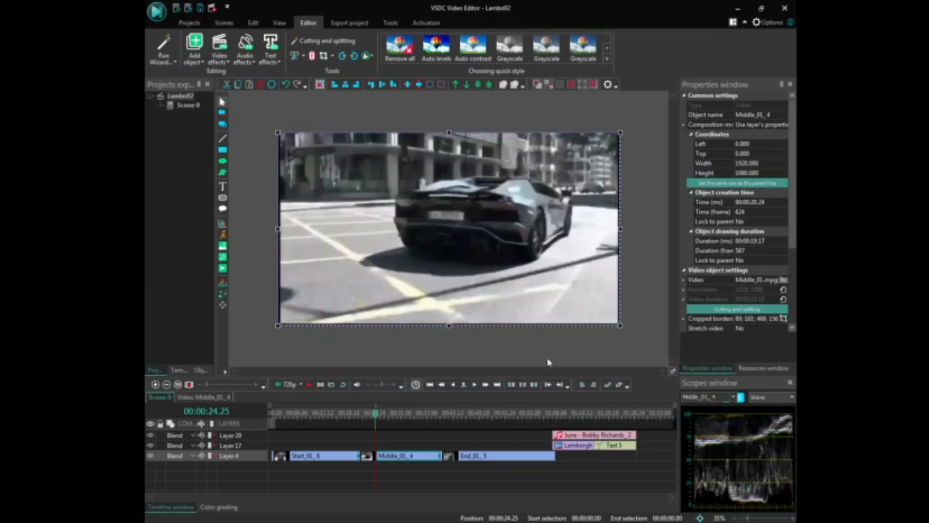
- Crop the End_01 clip to its picture area, excluding the black borders, at about 1352x756 pixels from position 97, 161
{"action": "left_click", "coordinate": [527, 457]}
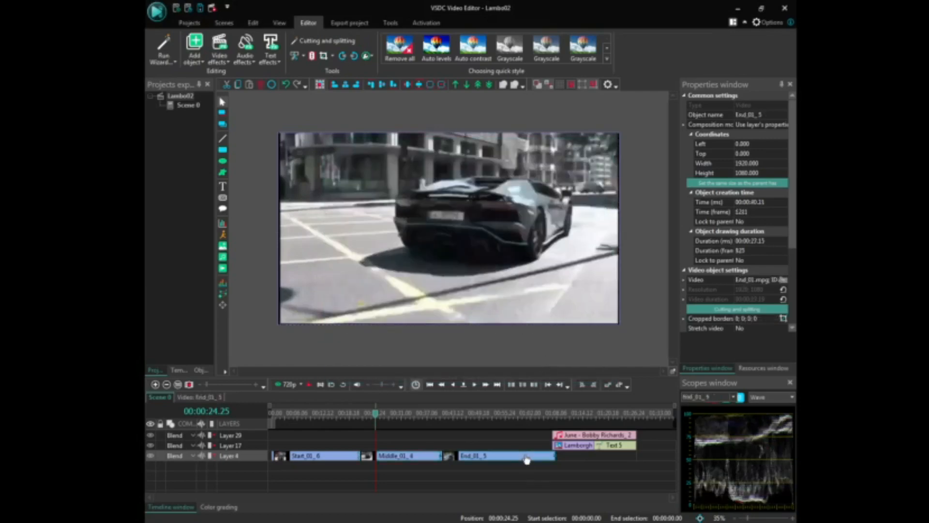
{"action": "left_click", "coordinate": [453, 423]}
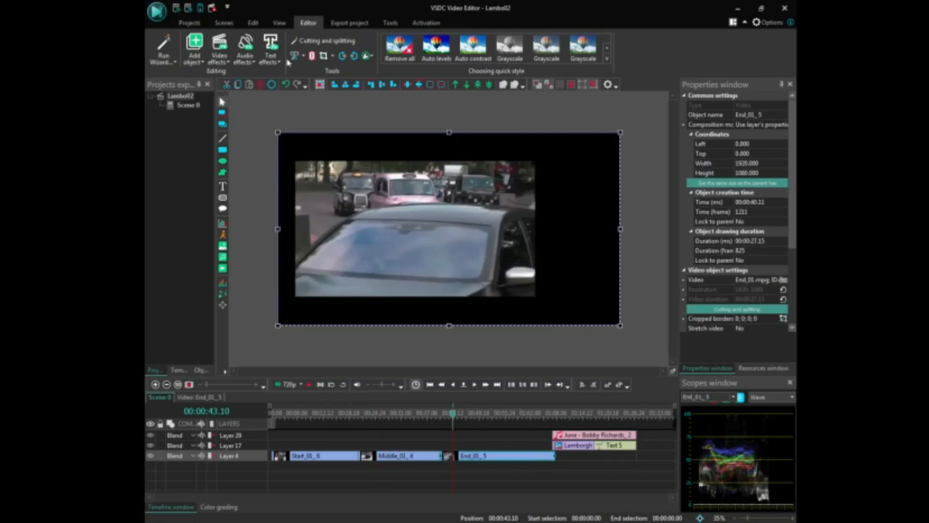
{"action": "left_click", "coordinate": [325, 58]}
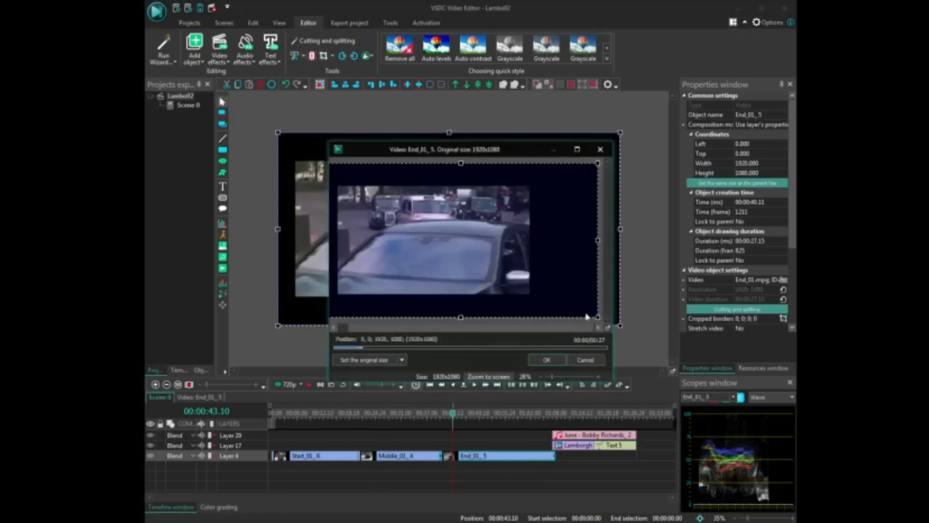
{"action": "left_click_drag", "start_coordinate": [597, 317], "coordinate": [531, 295]}
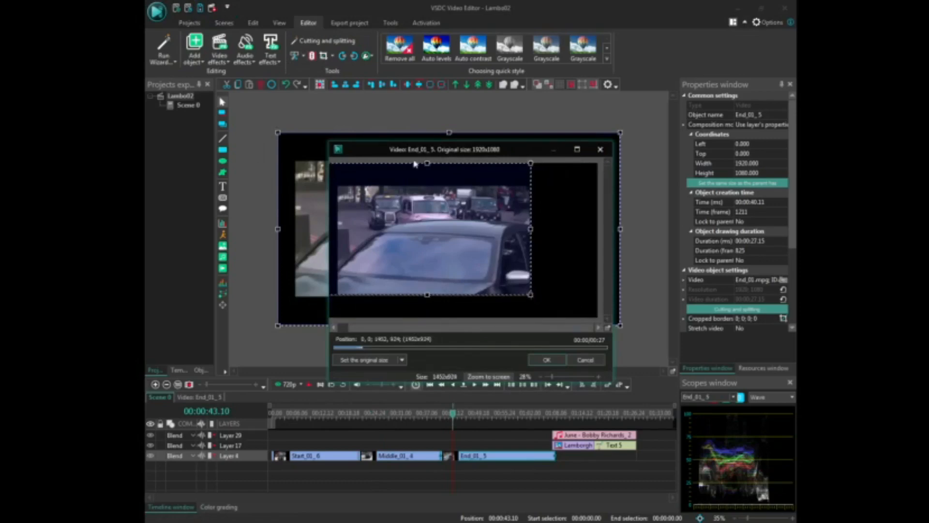
{"action": "left_click_drag", "start_coordinate": [426, 163], "coordinate": [427, 184]}
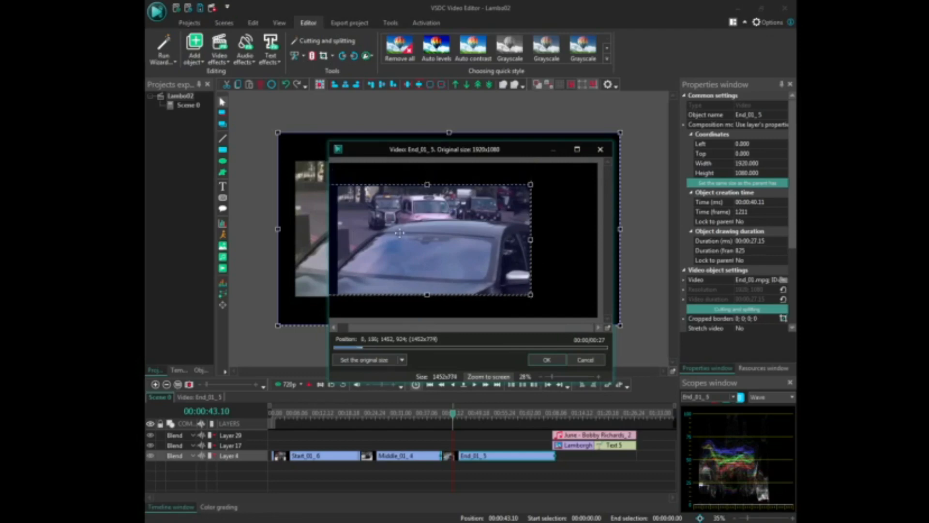
{"action": "left_click_drag", "start_coordinate": [400, 233], "coordinate": [412, 235]}
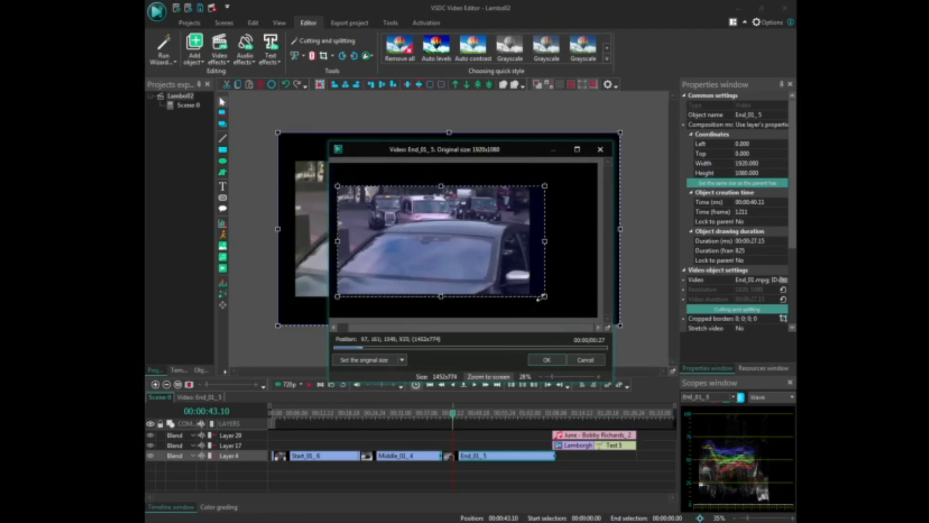
{"action": "left_click_drag", "start_coordinate": [546, 297], "coordinate": [532, 294]}
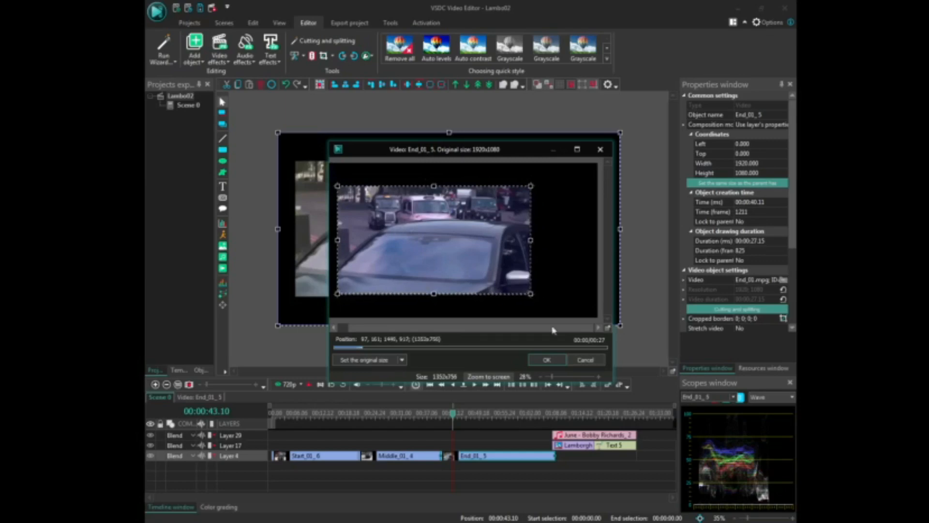
{"action": "left_click", "coordinate": [556, 359]}
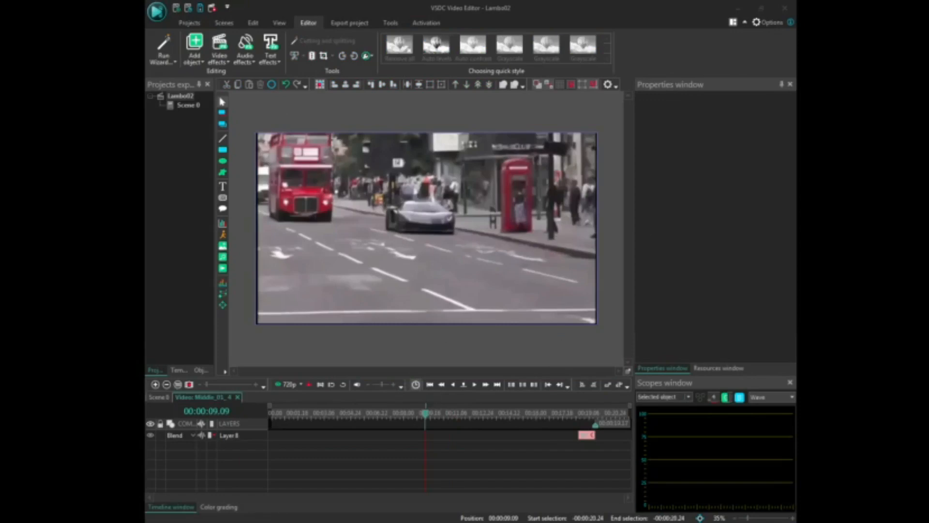
- Add a DeLogo filter to the Middle_01 clip from the cursor position at 00:00:24.20 in the main scene, inserting a new layer
{"action": "left_click", "coordinate": [157, 398]}
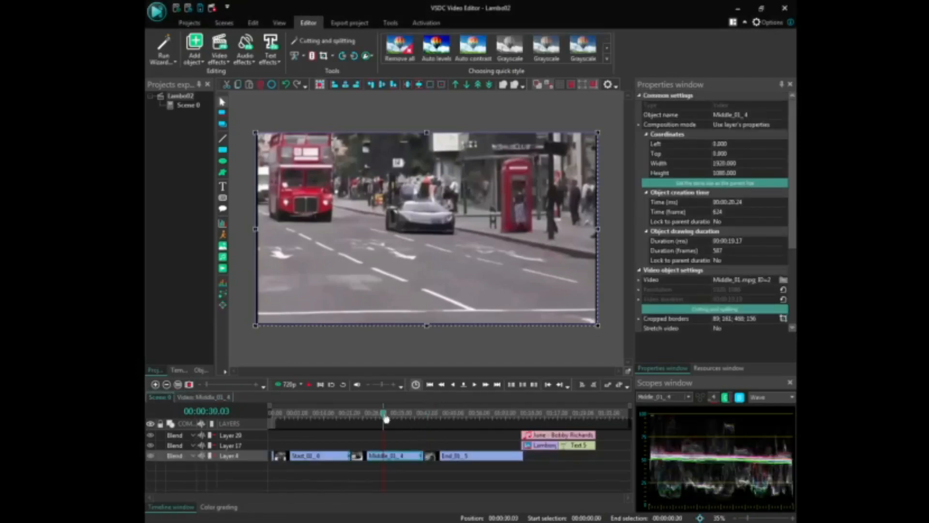
{"action": "left_click_drag", "start_coordinate": [386, 419], "coordinate": [365, 419]}
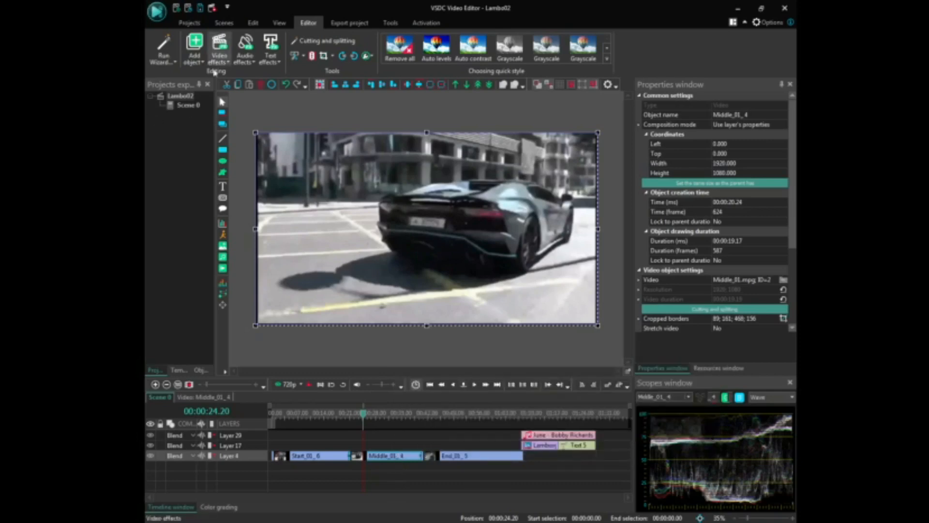
{"action": "left_click", "coordinate": [224, 61]}
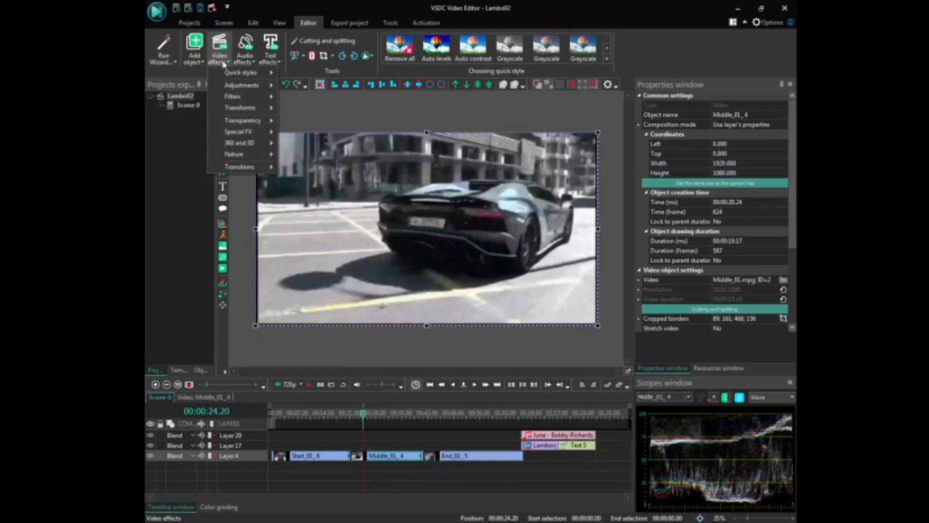
{"action": "mouse_move", "coordinate": [237, 96]}
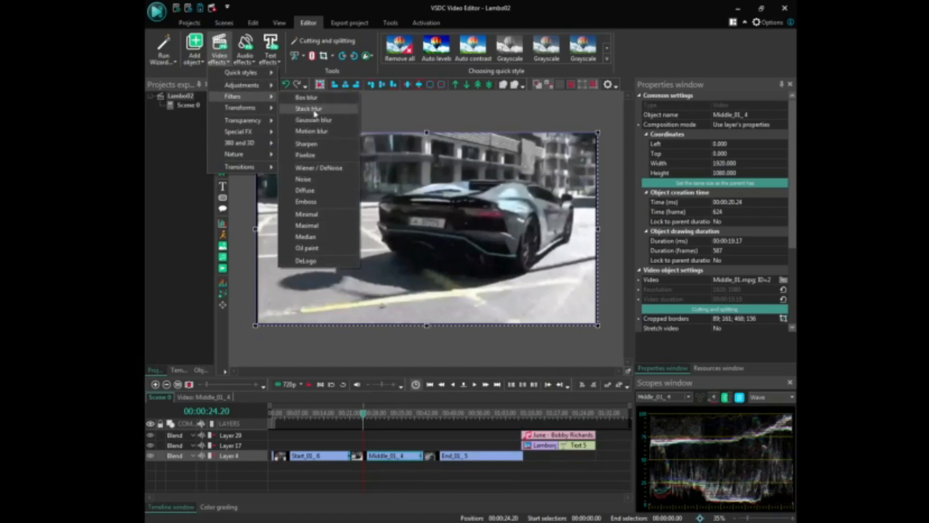
{"action": "left_click", "coordinate": [306, 261]}
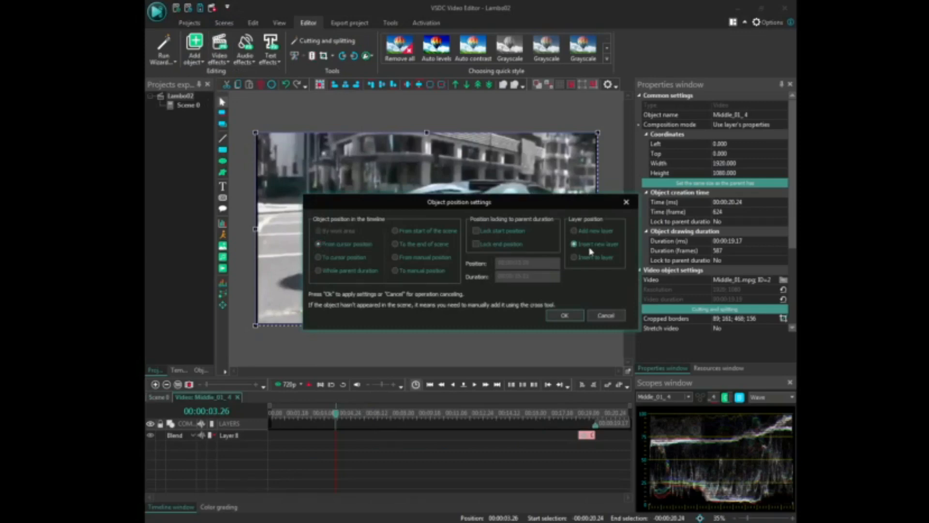
{"action": "left_click", "coordinate": [564, 315]}
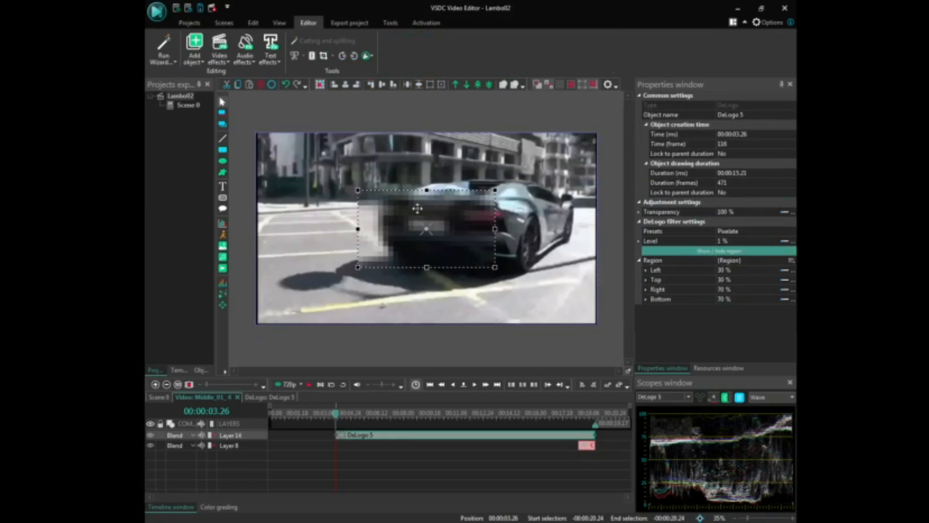
- Fit the DeLogo region around the car's number plate, about 39.5% to 60.2% across and 39.8% to 54.9% down, and shorten the effect to about 58 frames
{"action": "mouse_move", "coordinate": [417, 209]}
{"action": "left_mouse_down"}
{"action": "mouse_move", "coordinate": [428, 225]}
{"action": "mouse_move", "coordinate": [411, 205]}
{"action": "mouse_move", "coordinate": [433, 206]}
{"action": "mouse_move", "coordinate": [462, 233]}
{"action": "mouse_move", "coordinate": [423, 225]}
{"action": "mouse_move", "coordinate": [420, 207]}
{"action": "left_mouse_up"}
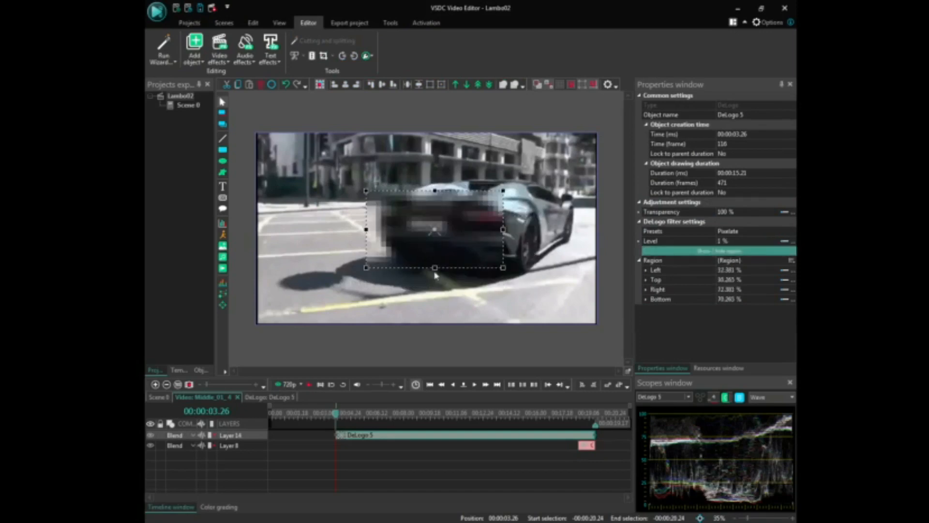
{"action": "left_click_drag", "start_coordinate": [434, 269], "coordinate": [435, 238]}
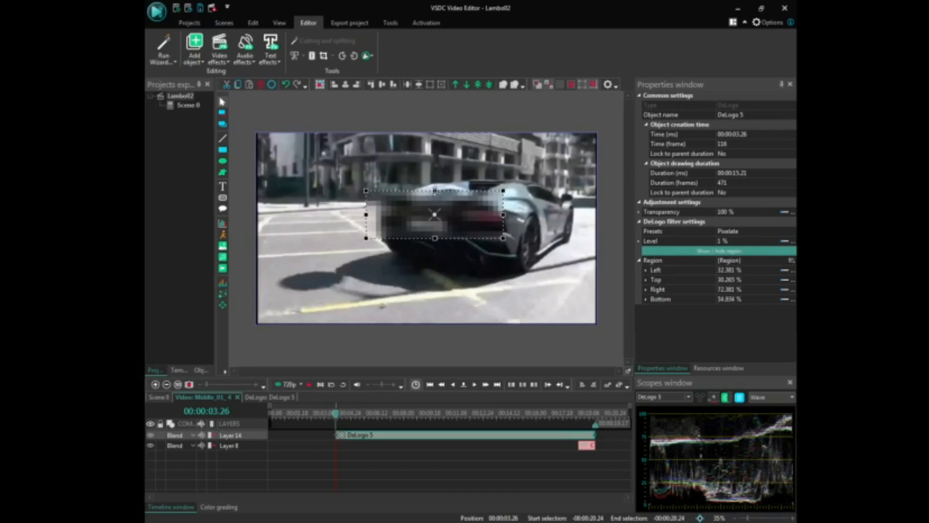
{"action": "left_click_drag", "start_coordinate": [435, 191], "coordinate": [435, 209]}
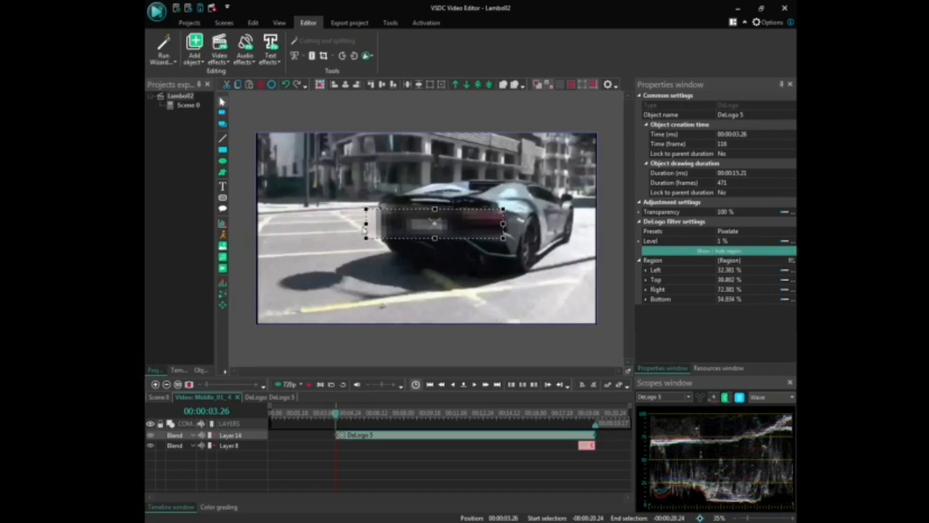
{"action": "left_click_drag", "start_coordinate": [366, 225], "coordinate": [391, 223]}
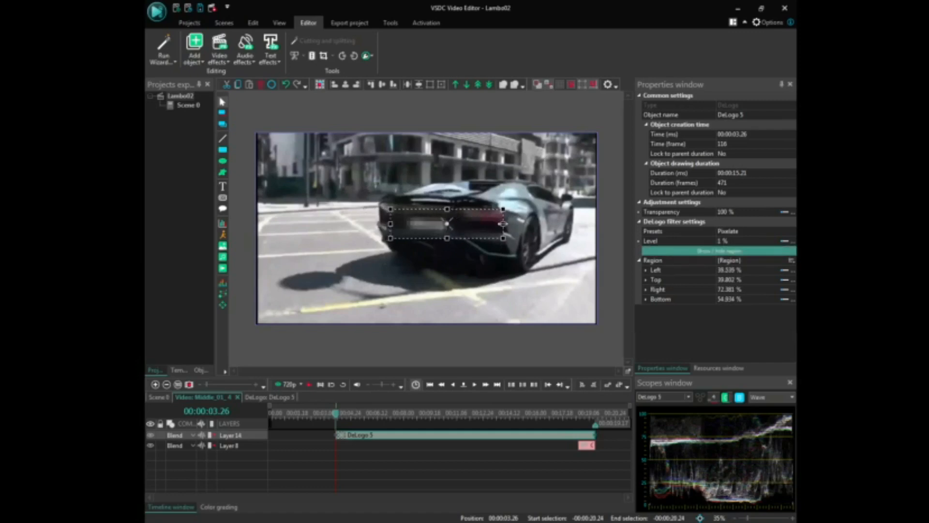
{"action": "left_click_drag", "start_coordinate": [504, 224], "coordinate": [461, 223]}
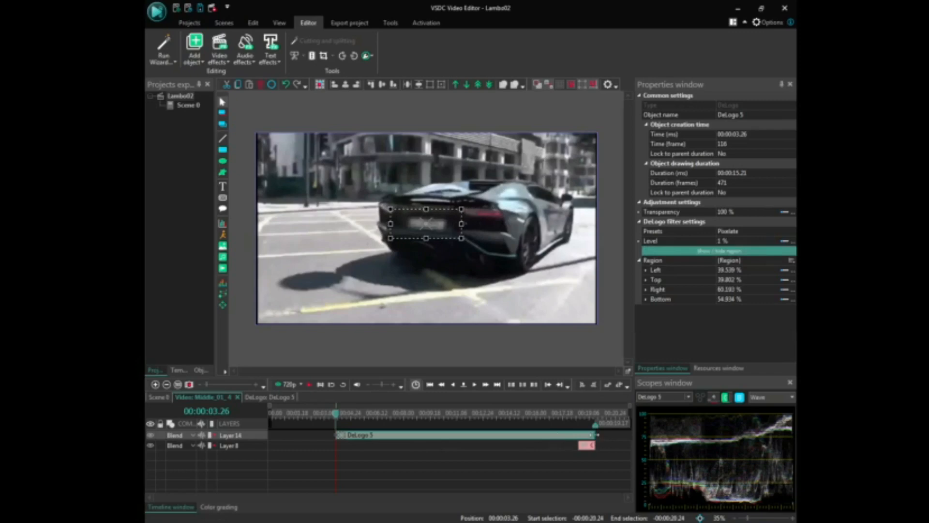
{"action": "left_click_drag", "start_coordinate": [594, 435], "coordinate": [370, 435]}
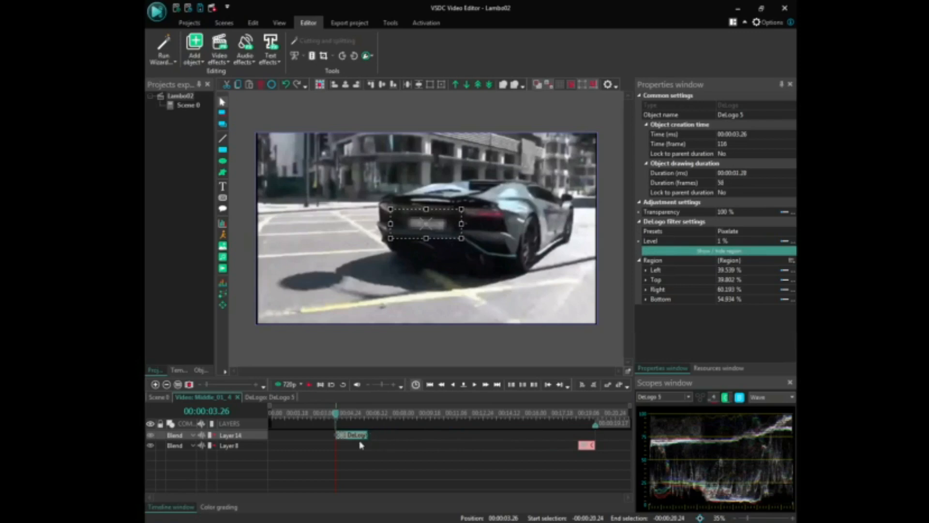
- Return to the main scene and preview the blurred number plate from the start of the Middle_01 close-up
{"action": "left_click", "coordinate": [156, 400]}
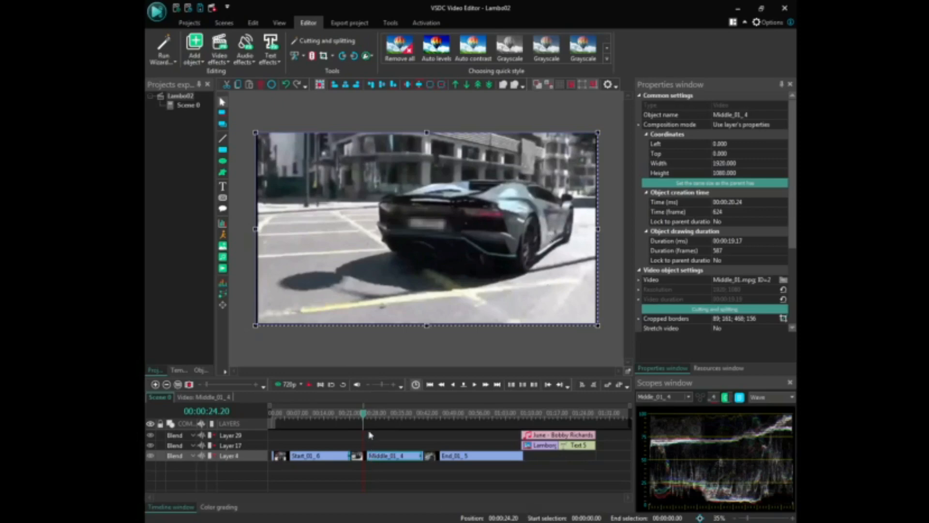
{"action": "left_click_drag", "start_coordinate": [365, 419], "coordinate": [363, 416]}
{"action": "left_click", "coordinate": [309, 386]}
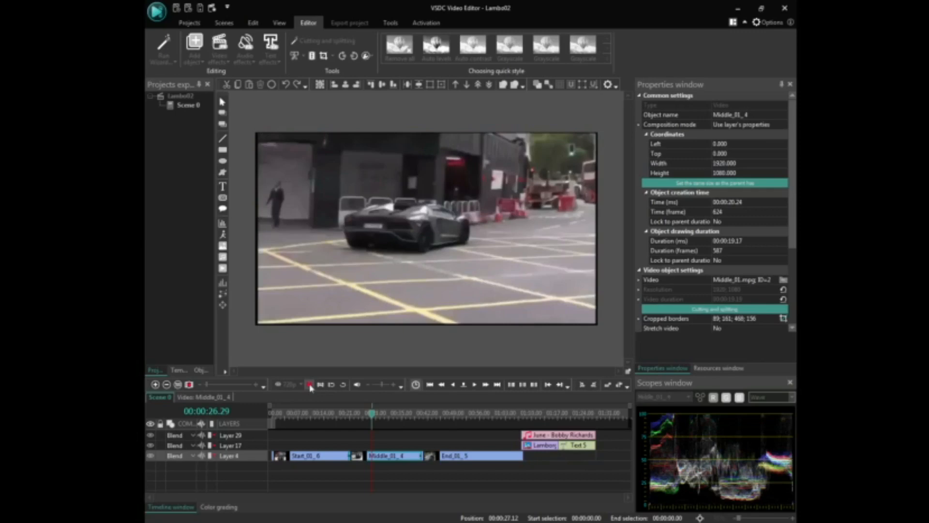
{"action": "left_click", "coordinate": [310, 385]}
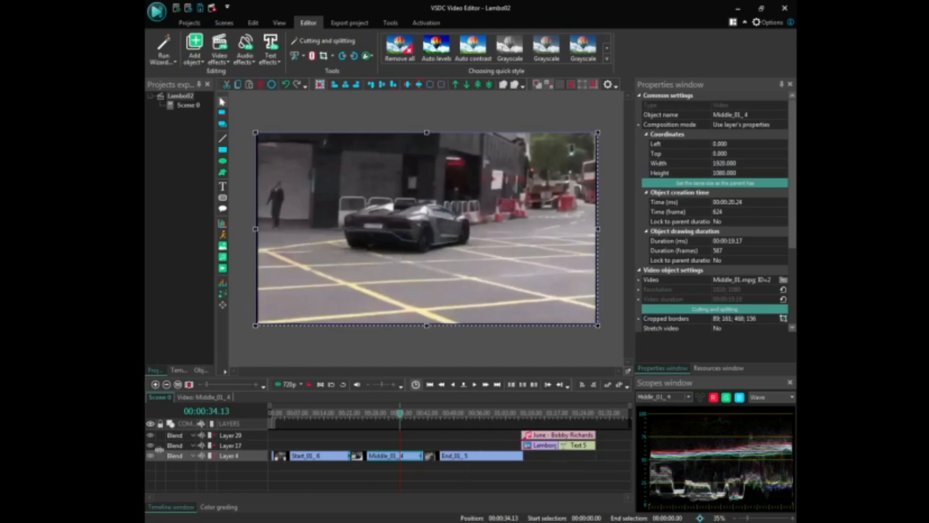
- Delete the DeLogo effect from the Middle_01 clip and return to the main scene
{"action": "left_click", "coordinate": [200, 397]}
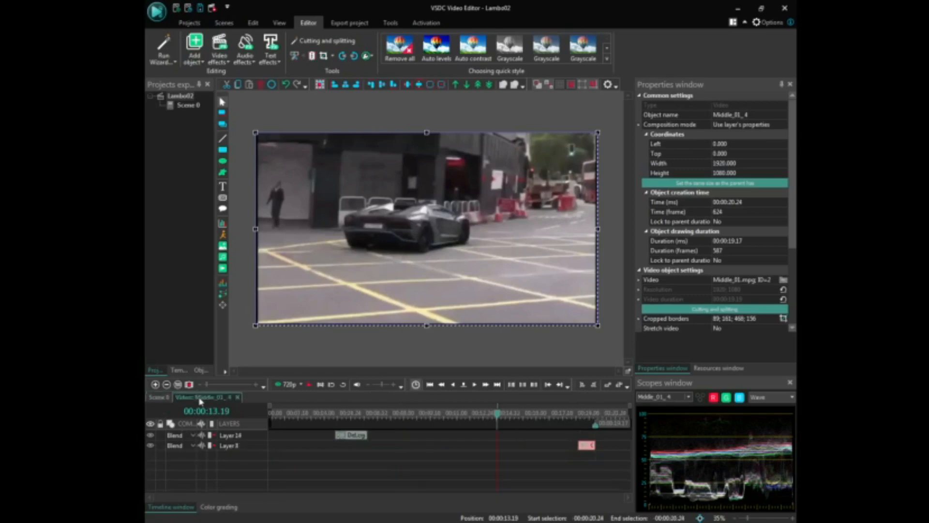
{"action": "left_click", "coordinate": [353, 438]}
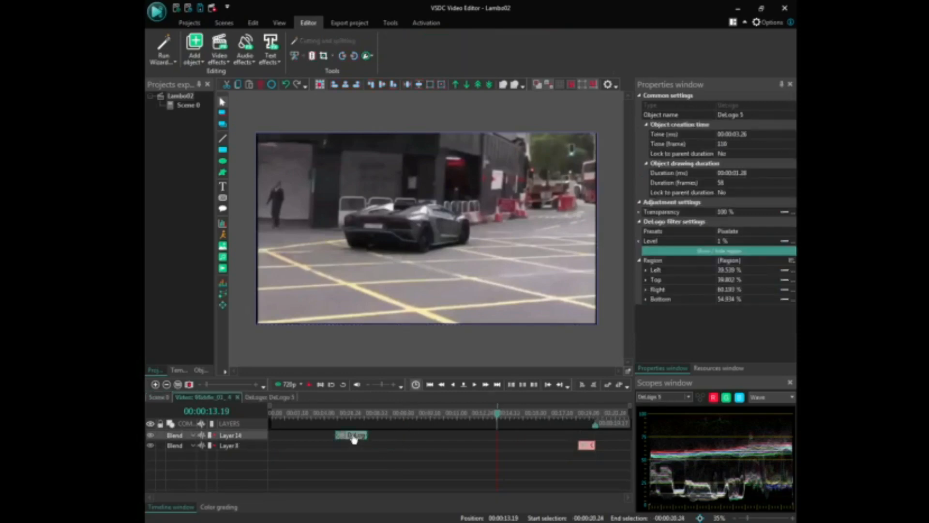
{"action": "key", "text": "Delete"}
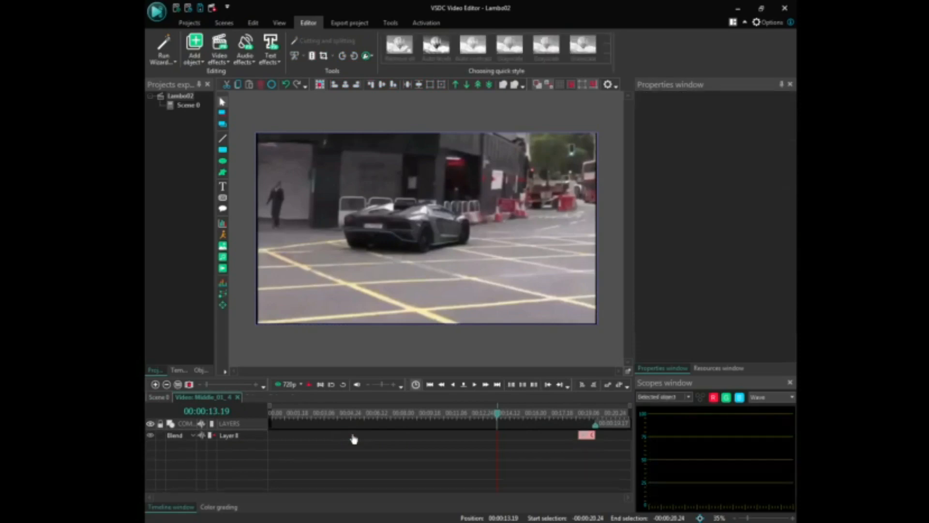
{"action": "left_click", "coordinate": [155, 399]}
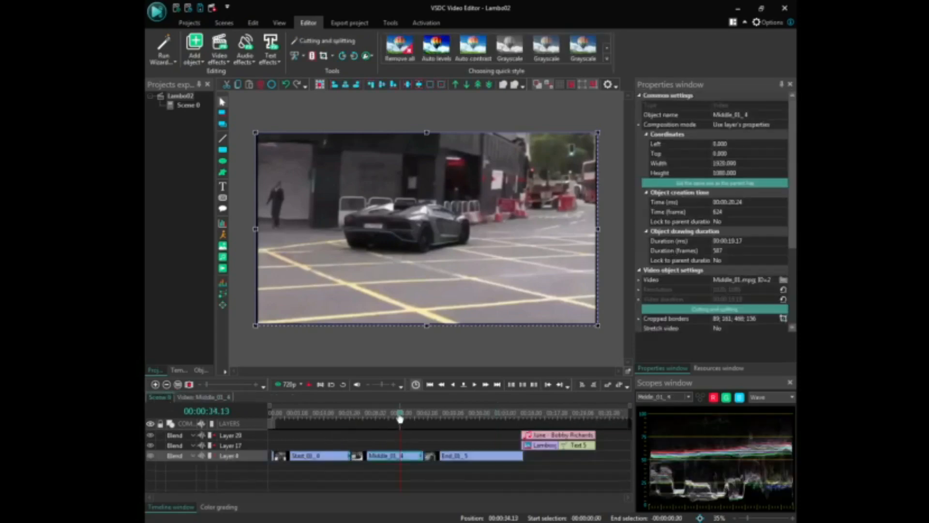
- Add a Box blur filter to the Middle_01 clip from the cursor position at 00:00:23.29 in the main scene, inserting a new layer
{"action": "left_click_drag", "start_coordinate": [400, 415], "coordinate": [361, 415]}
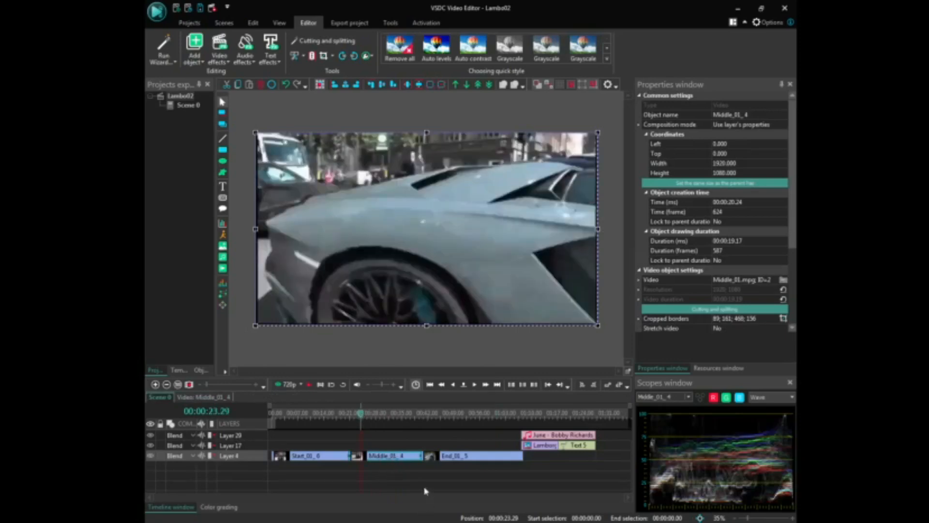
{"action": "left_click", "coordinate": [227, 61]}
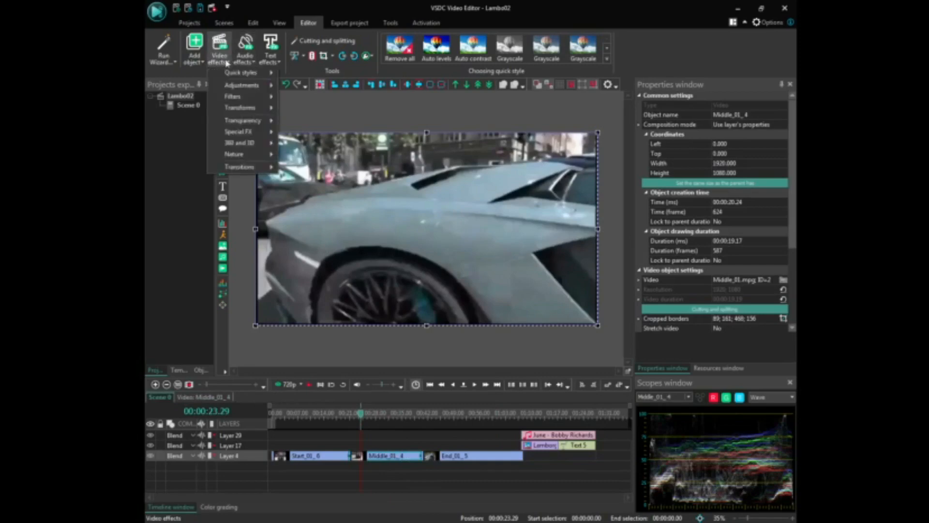
{"action": "mouse_move", "coordinate": [237, 97]}
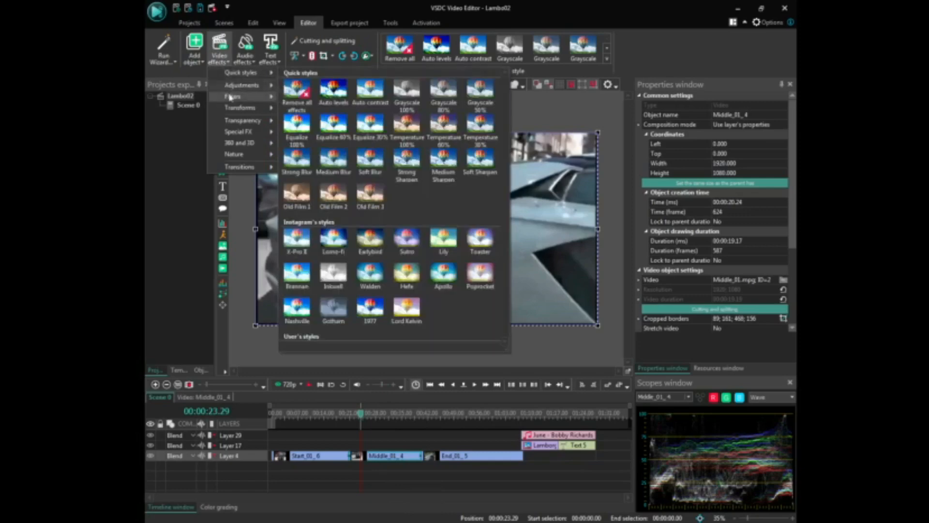
{"action": "left_click", "coordinate": [300, 97]}
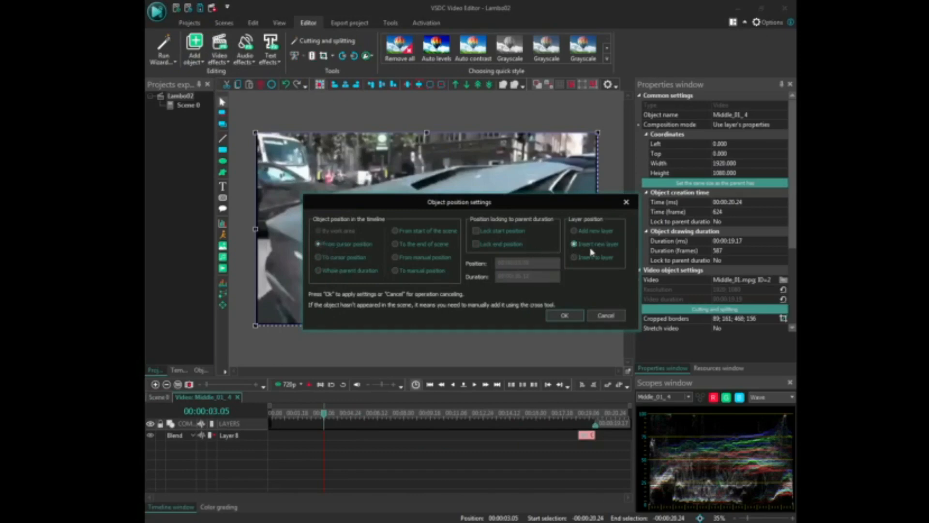
{"action": "left_click", "coordinate": [566, 315]}
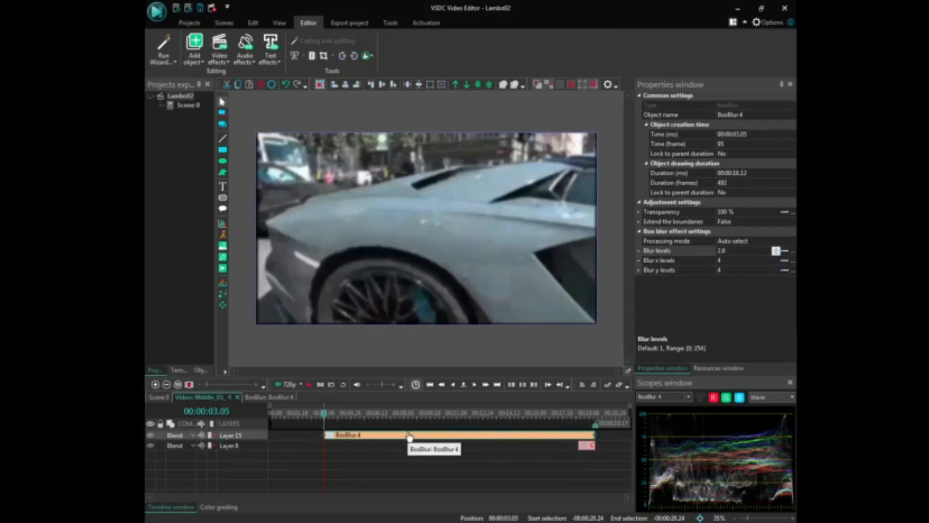
- Return to the main scene, preview the box blur on the Middle_01 clip, and move the playback position back to 00:00:23.13
{"action": "left_click", "coordinate": [159, 397]}
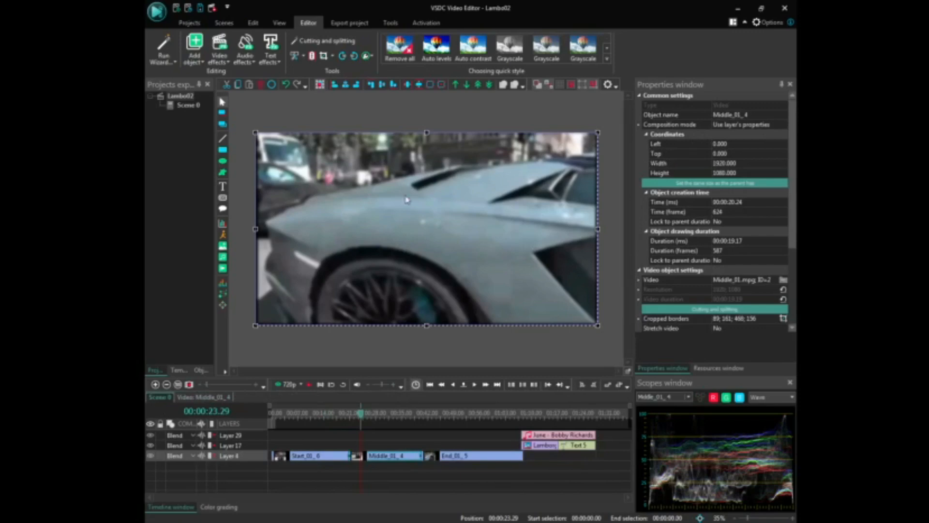
{"action": "left_click", "coordinate": [310, 387]}
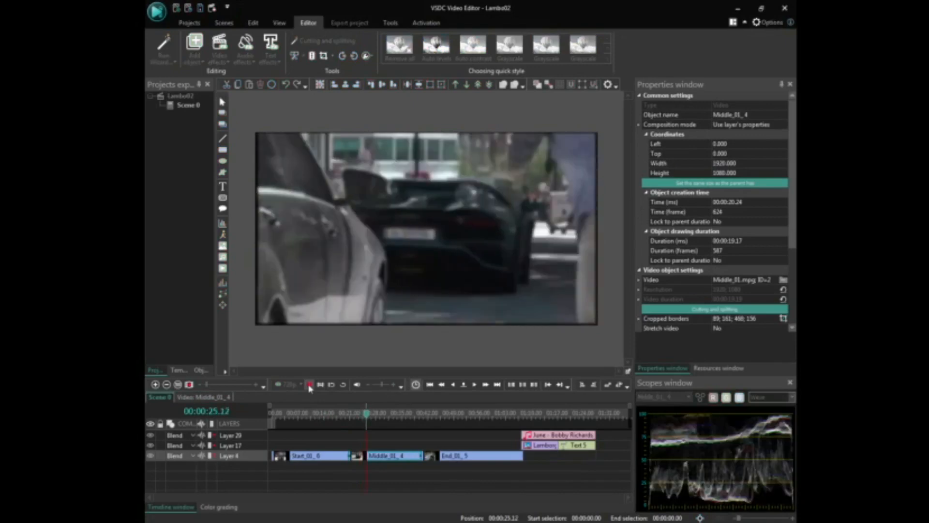
{"action": "left_click", "coordinate": [310, 385]}
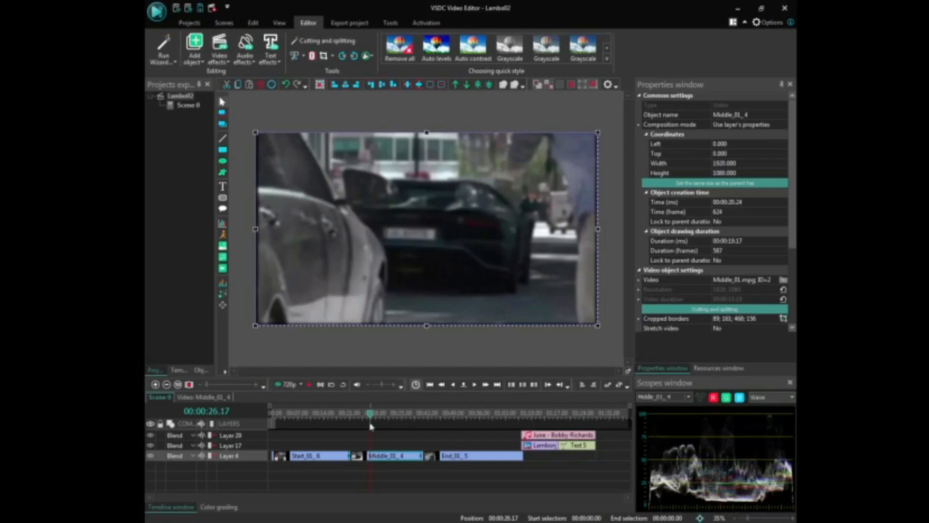
{"action": "left_click_drag", "start_coordinate": [371, 420], "coordinate": [361, 419]}
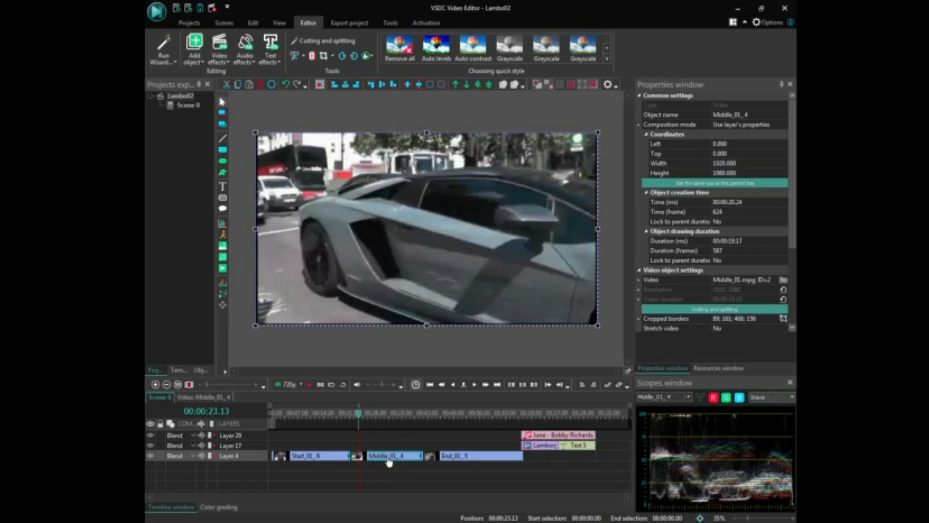
- Reopen the Middle_01 clip's effects and set the Box blur's blur levels to 20
{"action": "left_click", "coordinate": [212, 398]}
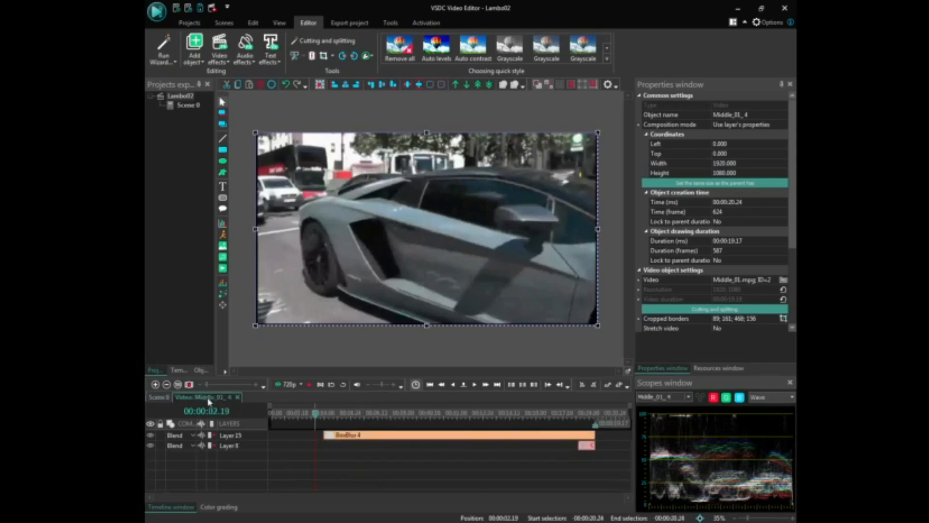
{"action": "left_click", "coordinate": [391, 438]}
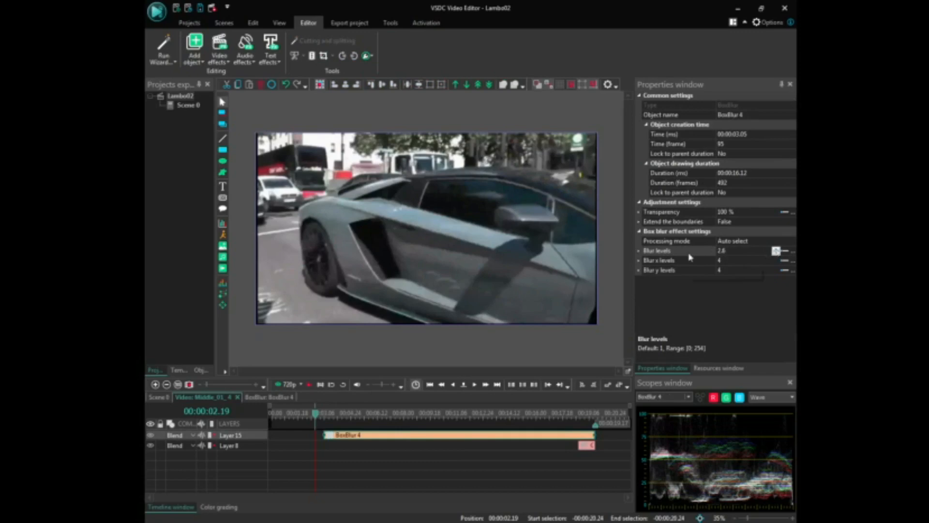
{"action": "left_click", "coordinate": [776, 249]}
{"action": "left_click", "coordinate": [776, 250]}
{"action": "left_click", "coordinate": [774, 250]}
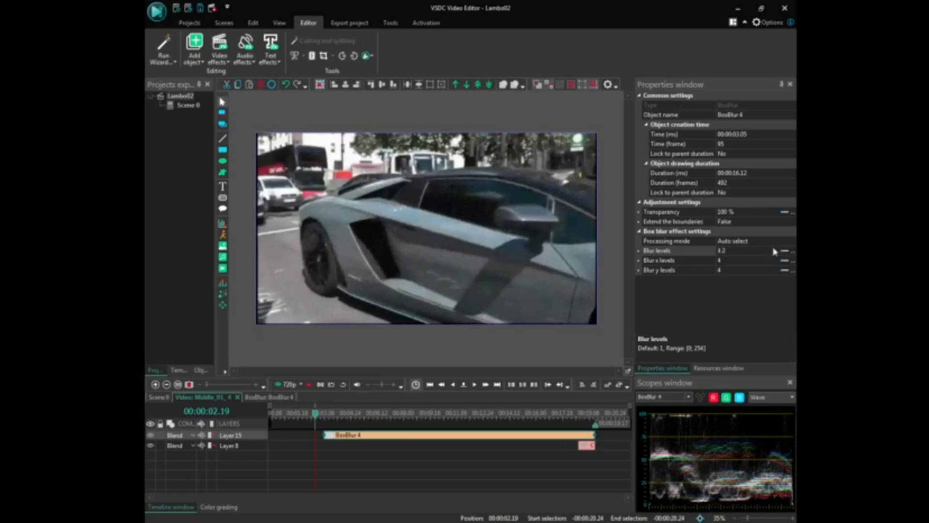
{"action": "left_click", "coordinate": [729, 251]}
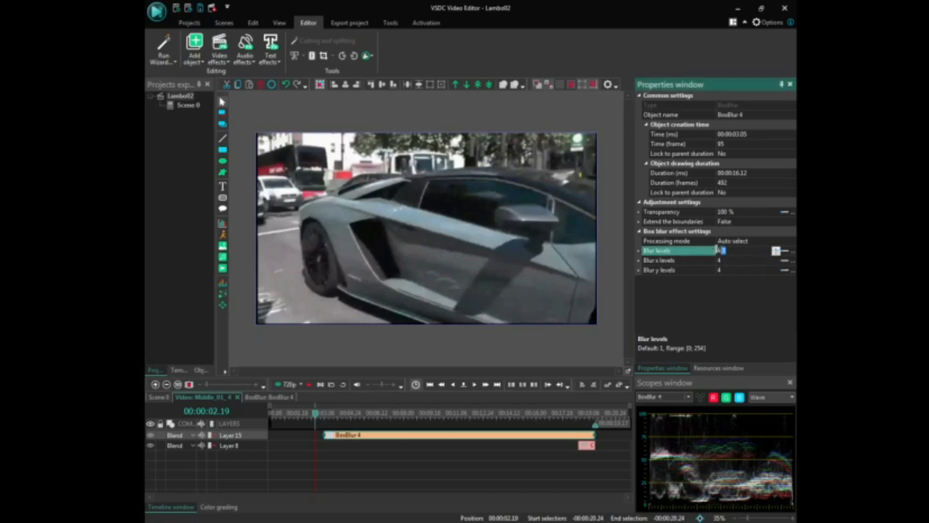
{"action": "key", "text": "BackSpace"}
{"action": "type", "text": "20"}
- Return to the main scene and preview the stronger blur on the Middle_01 clip, playing from 00:00:22.02
{"action": "left_click", "coordinate": [160, 396]}
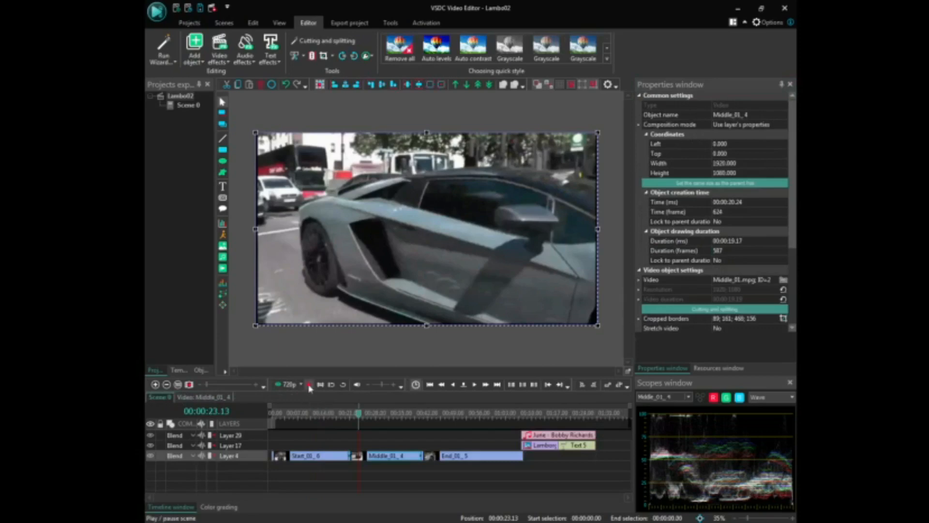
{"action": "left_click", "coordinate": [354, 413]}
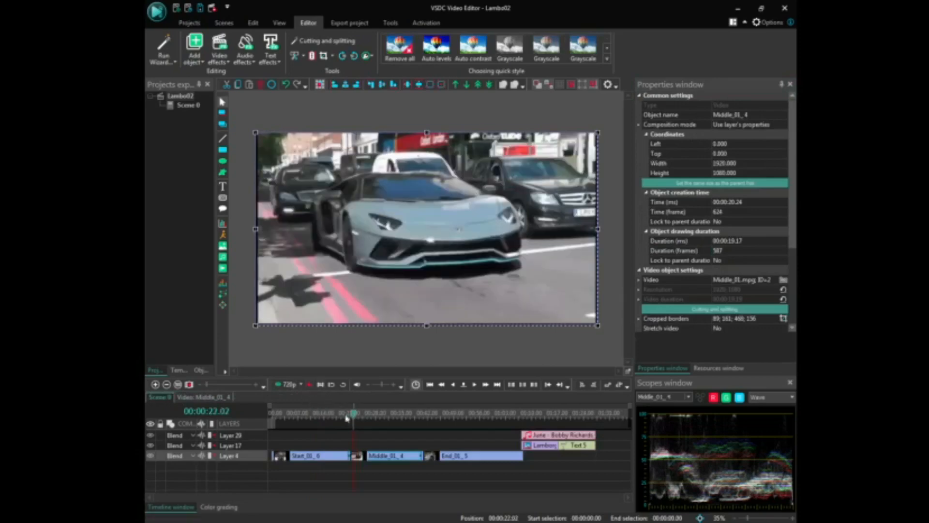
{"action": "left_click", "coordinate": [309, 384]}
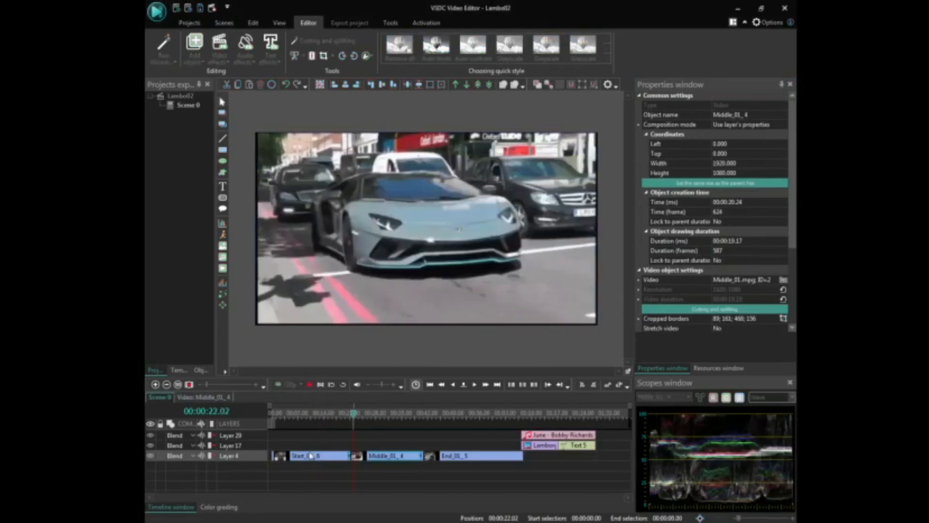
{"action": "mouse_move", "coordinate": [311, 455]}
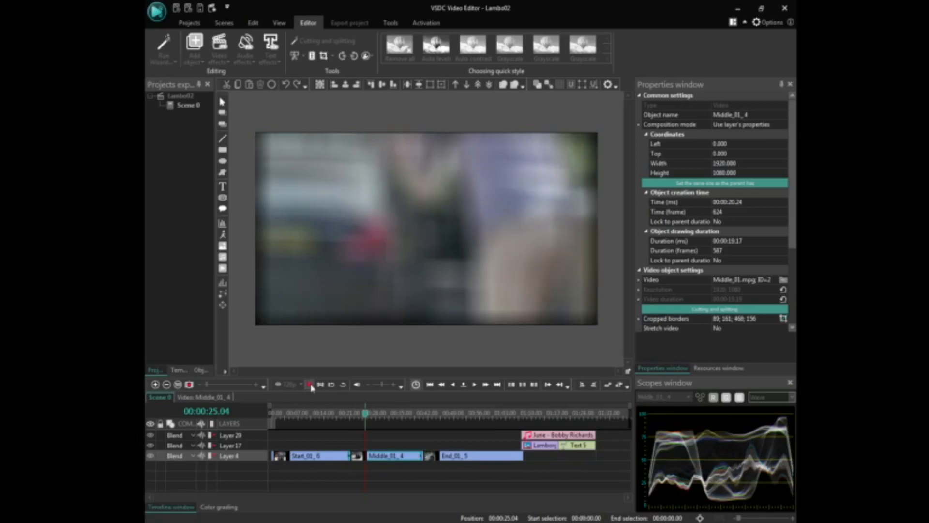
{"action": "left_click", "coordinate": [310, 385]}
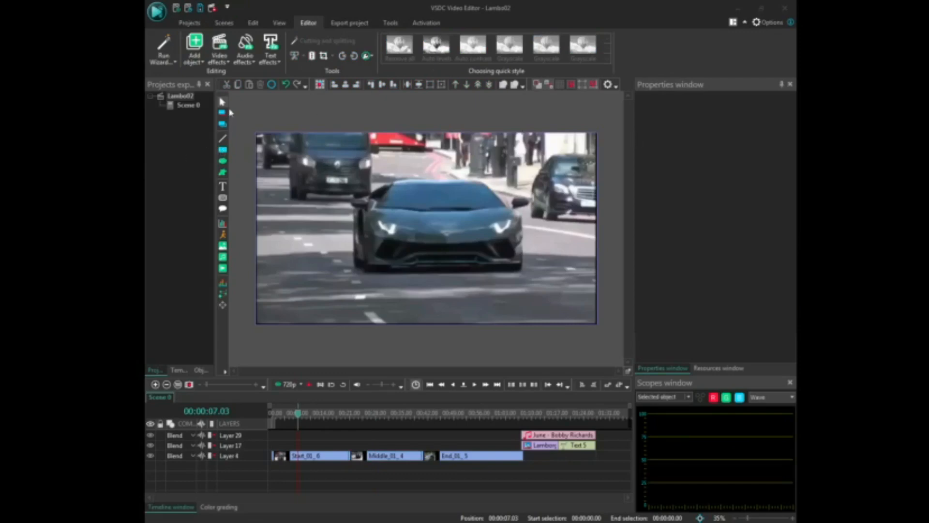
- Select the Start_01 clip and show the filter effects available for it
{"action": "left_click", "coordinate": [226, 61]}
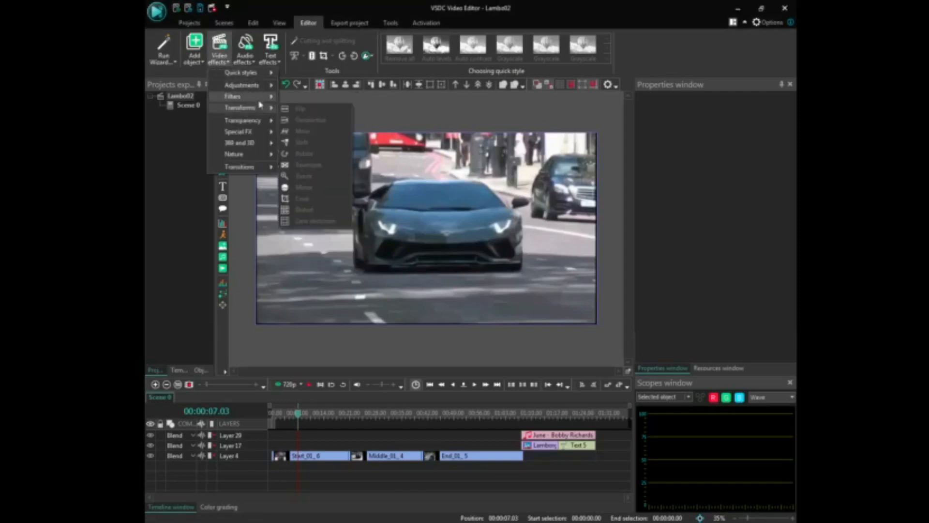
{"action": "mouse_move", "coordinate": [274, 98]}
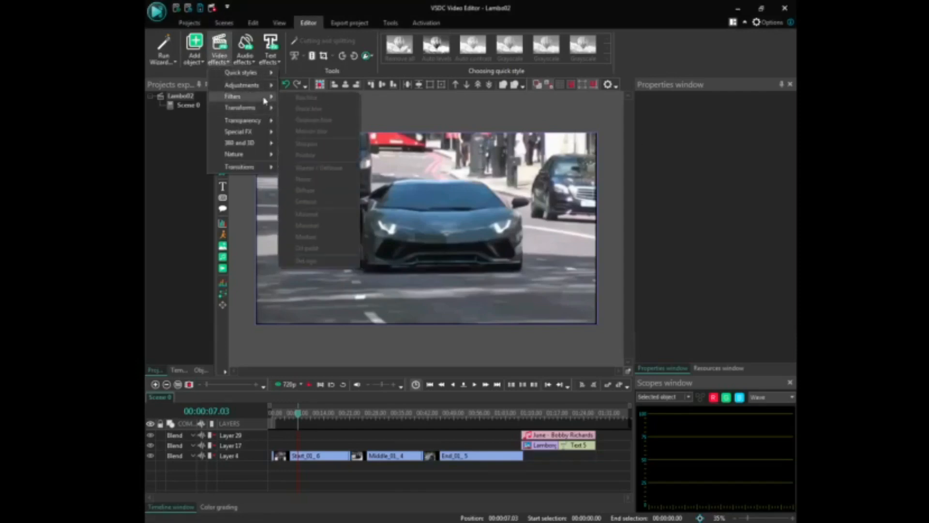
{"action": "left_click", "coordinate": [319, 455]}
{"action": "left_click", "coordinate": [218, 52]}
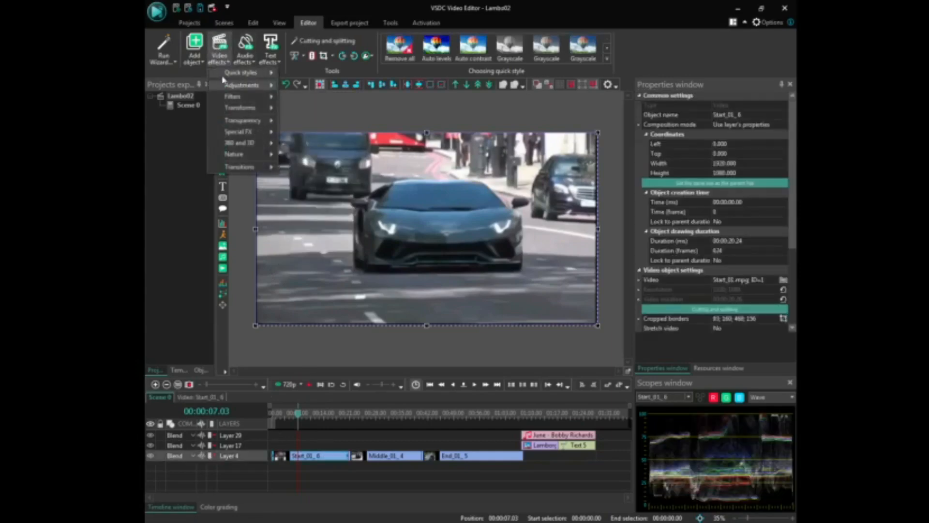
{"action": "mouse_move", "coordinate": [252, 98]}
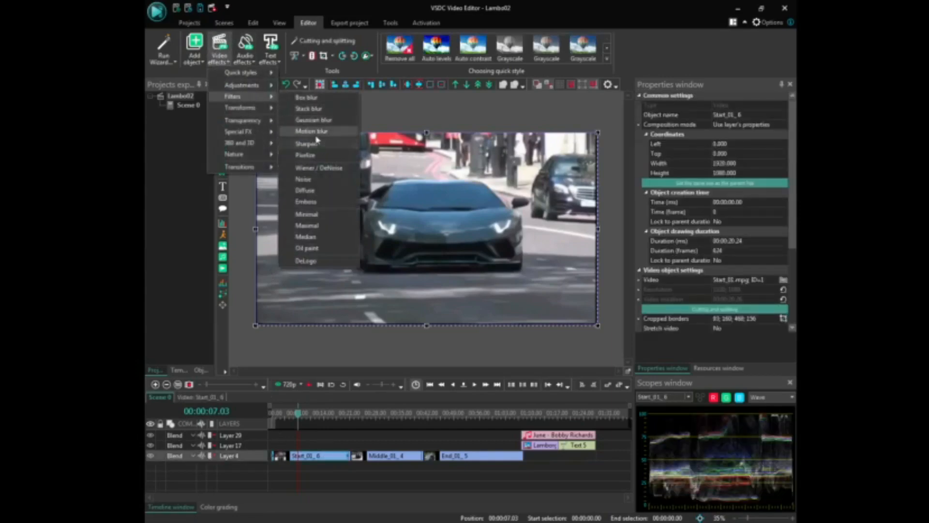